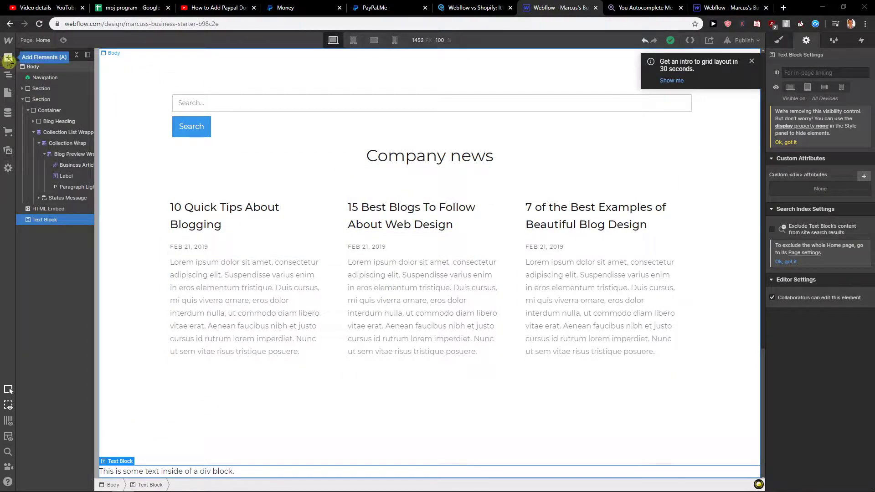
Step: Open the Add panel's Layouts tab to preview the prebuilt Footer layout
{"action": "left_click", "coordinate": [8, 60]}
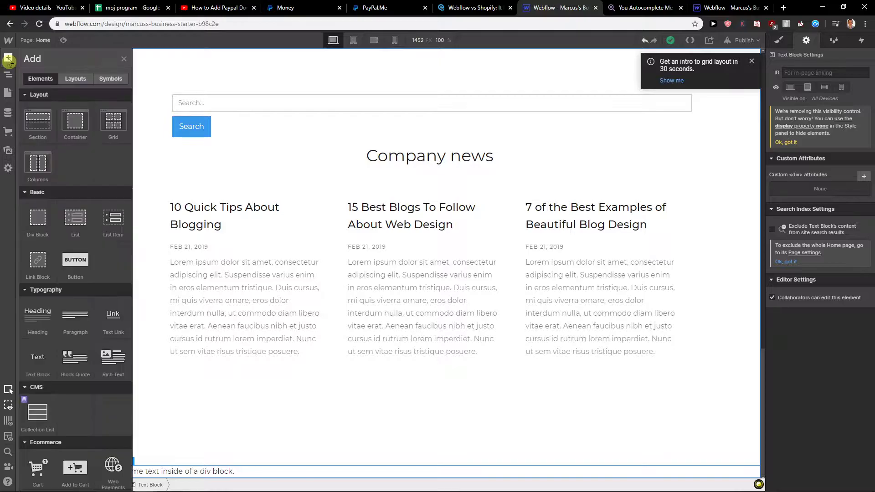
{"action": "left_click", "coordinate": [77, 81]}
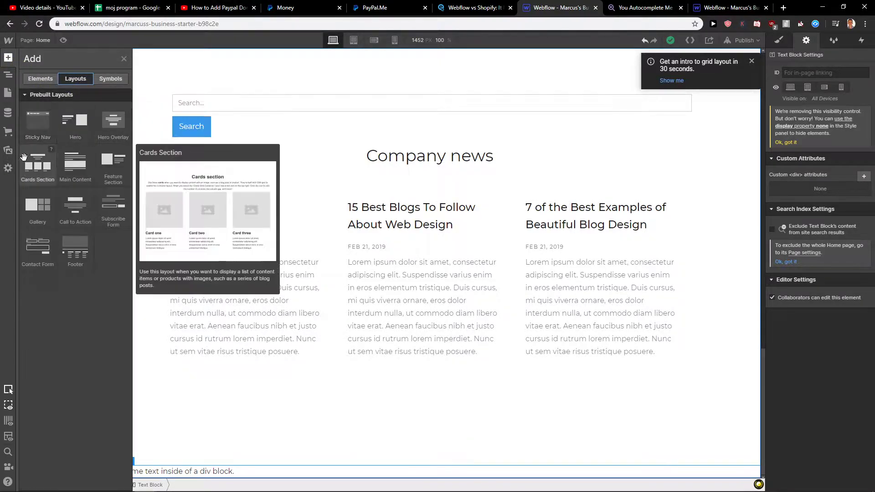
Step: Insert the prebuilt Footer layout at the bottom of the home page
{"action": "mouse_move", "coordinate": [68, 261]}
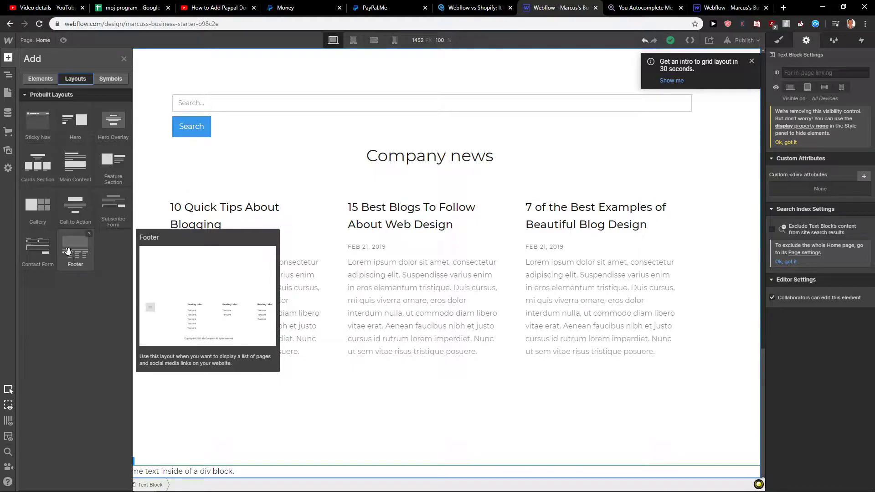
{"action": "left_click_drag", "start_coordinate": [68, 252], "coordinate": [214, 437]}
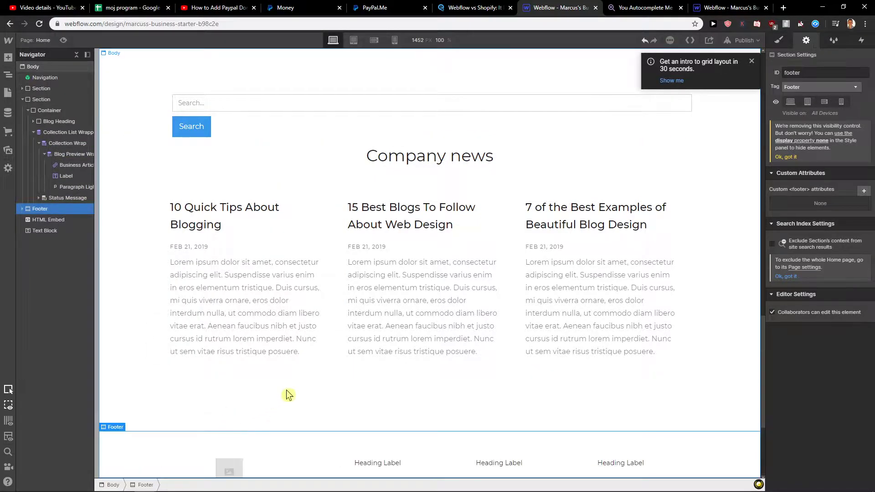
{"action": "scroll", "coordinate": [273, 387], "scroll_direction": "down", "scroll_amount": 4}
Step: Delete the footer's placeholder logo image, the HTML Embed and the bottom text block
{"action": "left_click", "coordinate": [239, 294]}
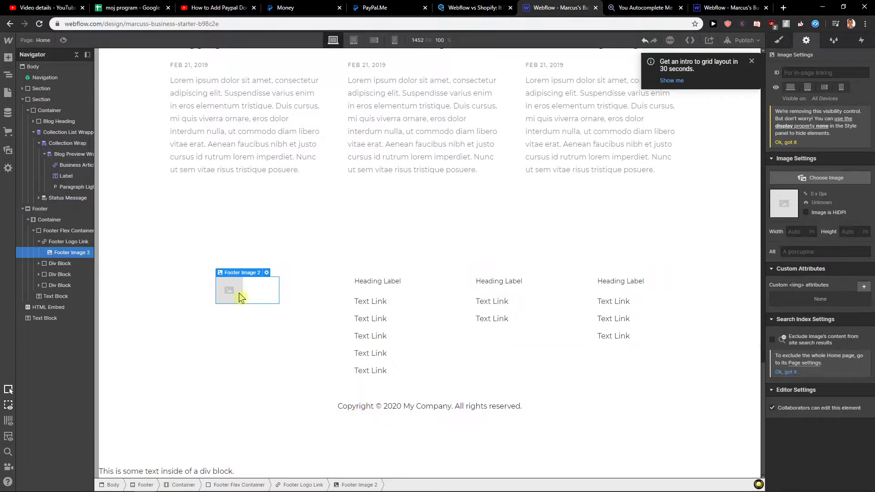
{"action": "key", "text": "Delete"}
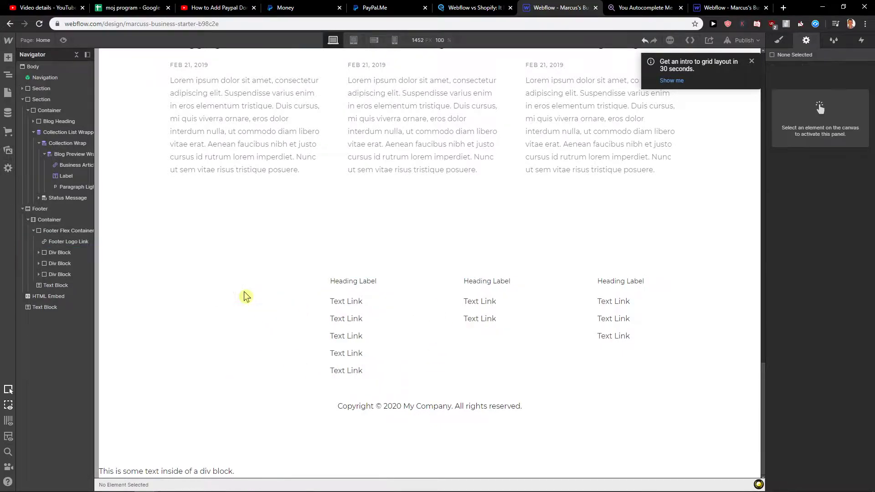
{"action": "left_click", "coordinate": [277, 305]}
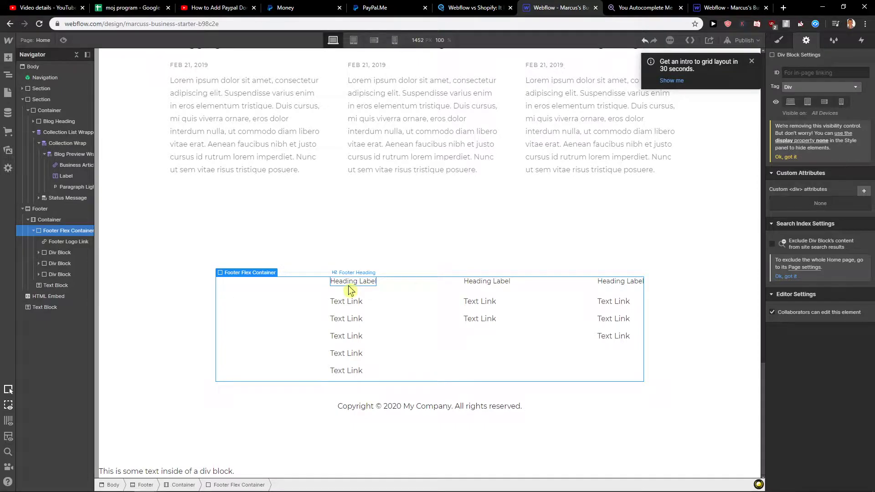
{"action": "left_click", "coordinate": [230, 458]}
{"action": "key", "text": "Delete"}
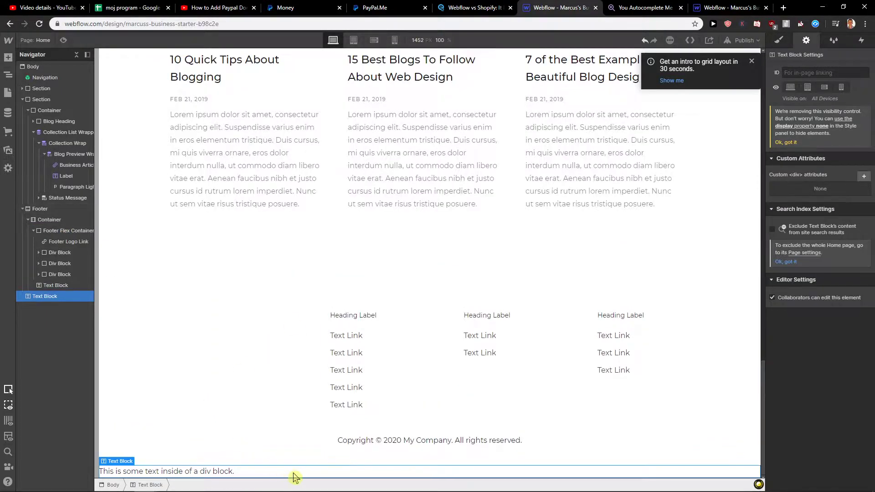
{"action": "key", "text": "Delete"}
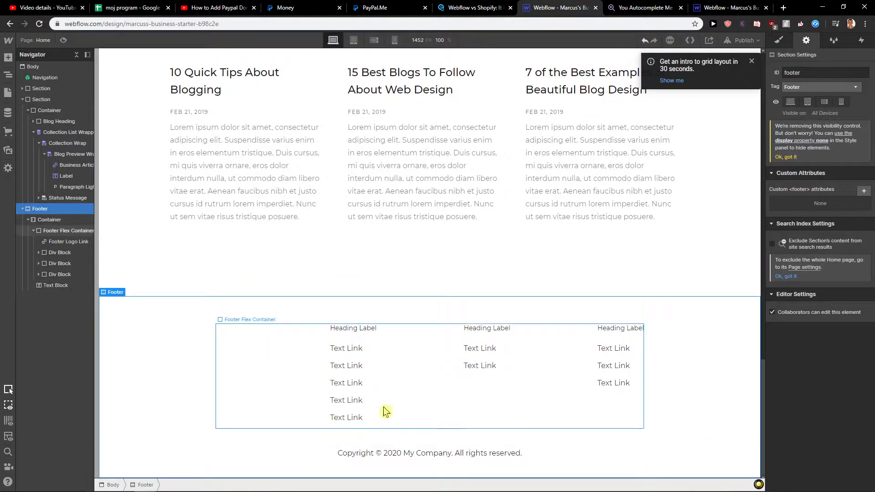
Step: Rename the three footer column headings to Contact US, For Partners and Terms
{"action": "left_click", "coordinate": [370, 329]}
{"action": "double_click", "coordinate": [359, 329]}
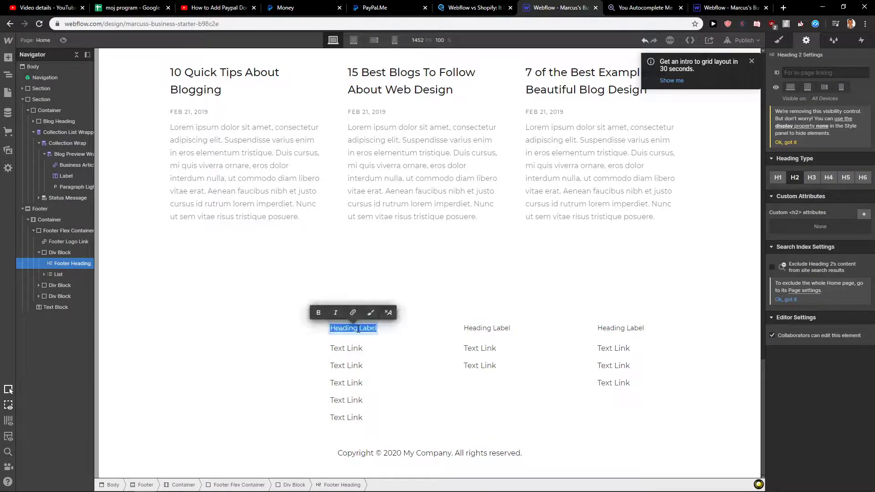
{"action": "type", "text": "Contact US"}
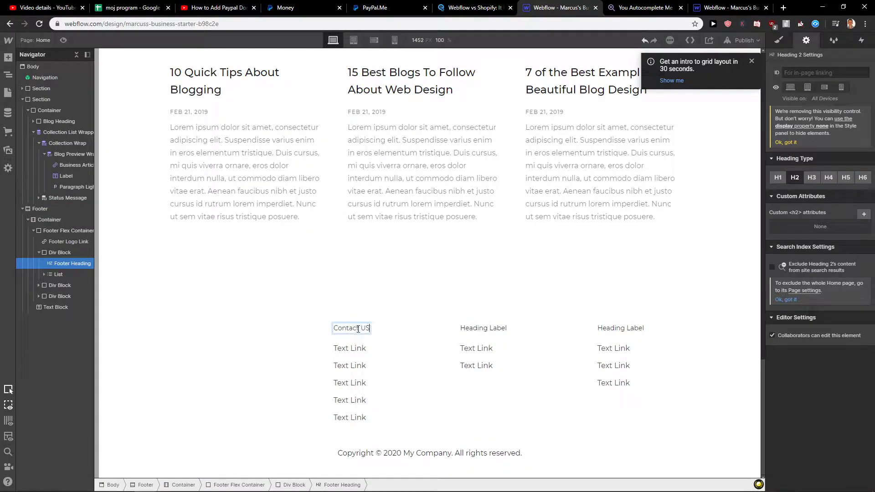
{"action": "left_click", "coordinate": [469, 331]}
{"action": "double_click", "coordinate": [469, 328]}
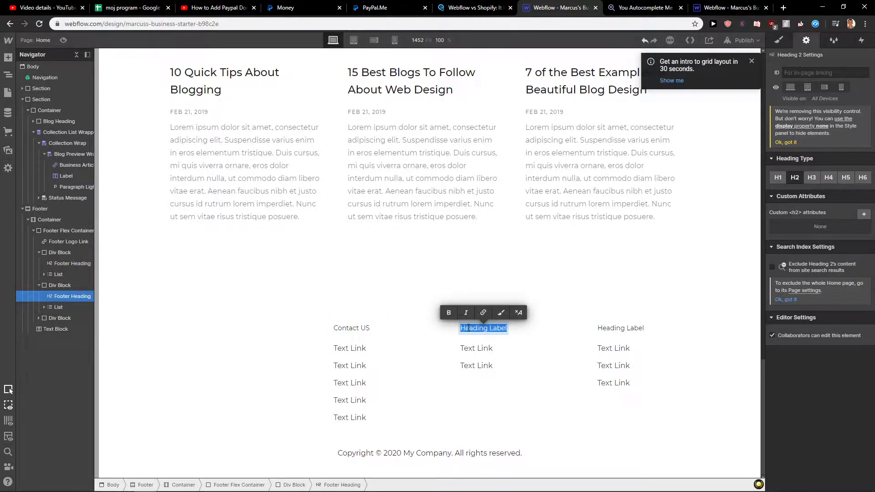
{"action": "type", "text": "For Par"}
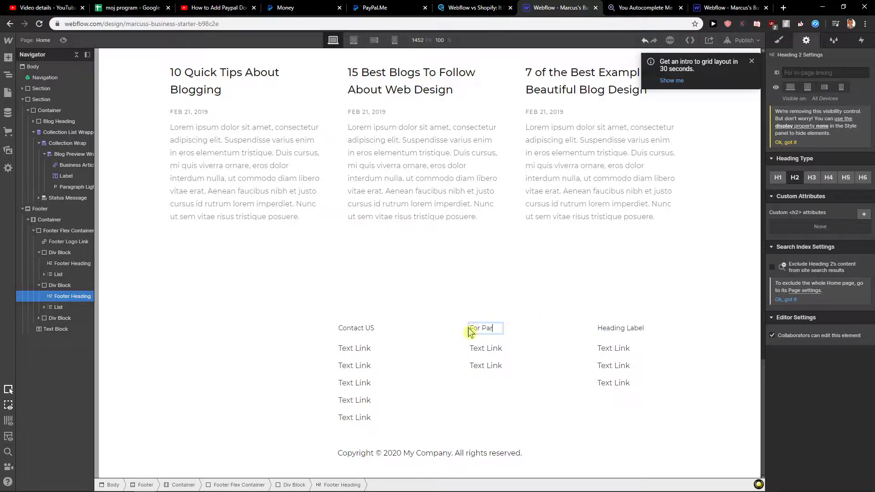
{"action": "type", "text": "tners"}
{"action": "left_click", "coordinate": [599, 328]}
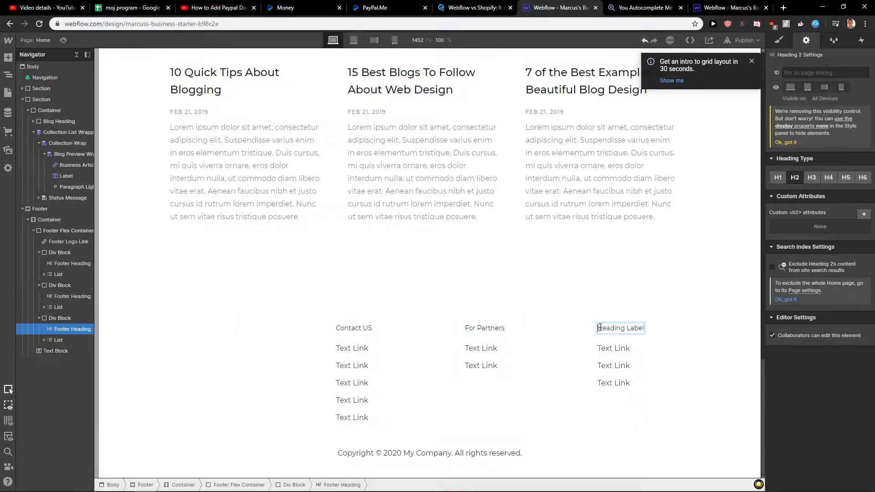
{"action": "double_click", "coordinate": [600, 328]}
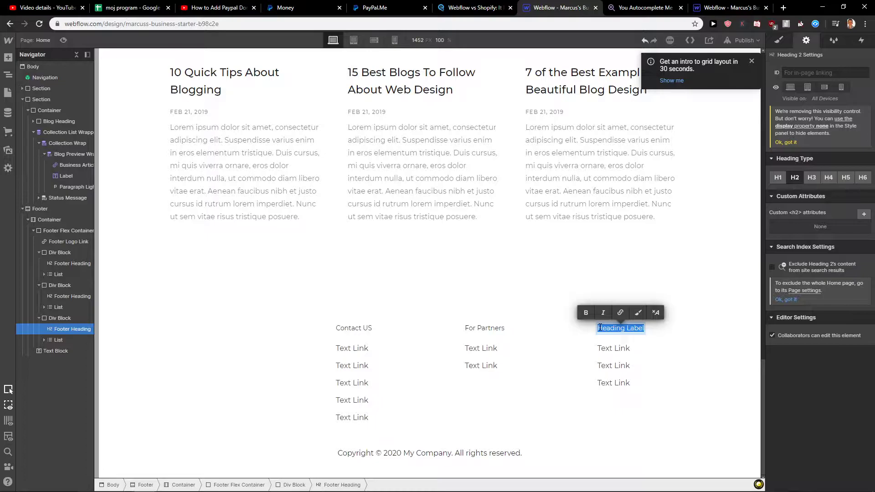
{"action": "type", "text": "Terms"}
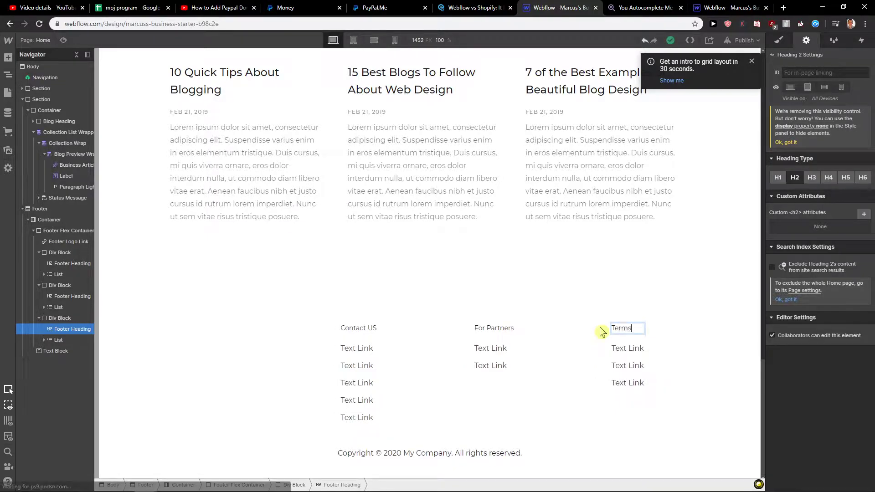
{"action": "left_click", "coordinate": [548, 371]}
Step: Change the first link under Contact US to read Shop
{"action": "left_click", "coordinate": [349, 355]}
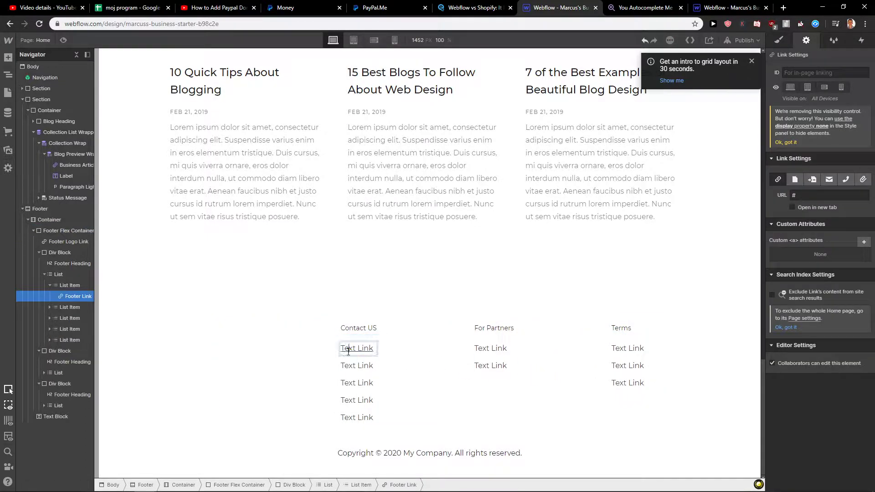
{"action": "double_click", "coordinate": [348, 352]}
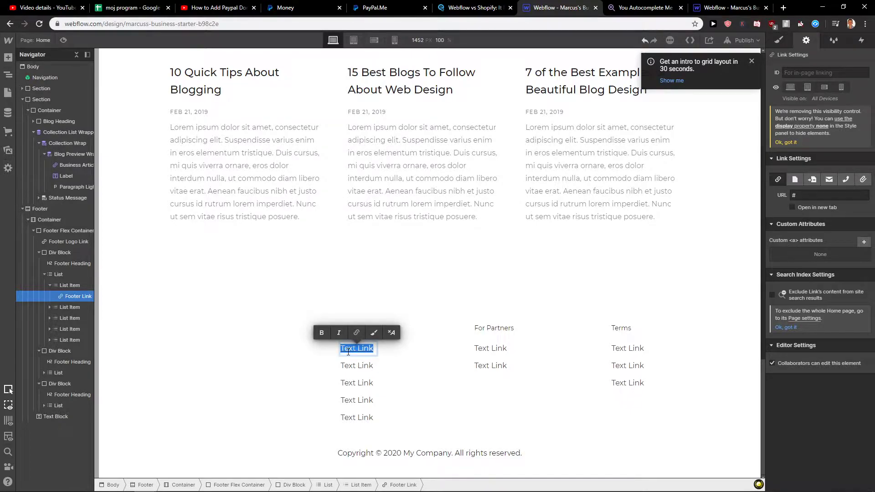
{"action": "type", "text": "Shop"}
{"action": "key", "text": "Escape"}
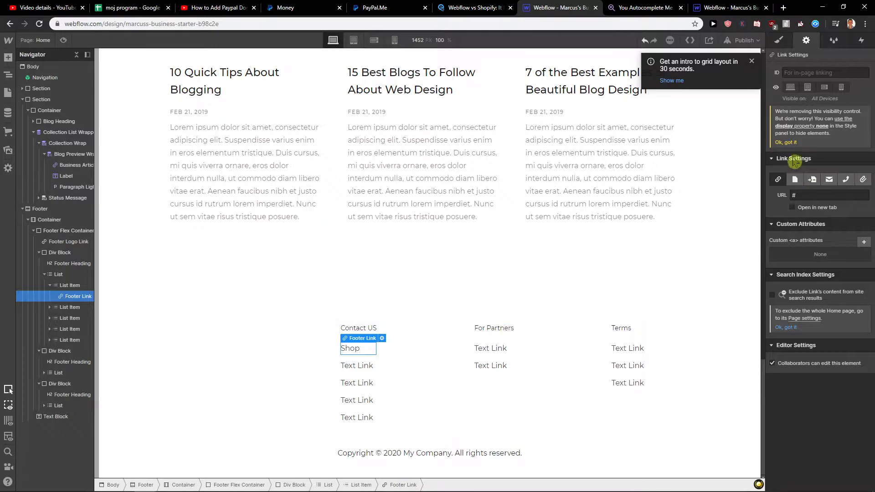
Step: Try the Page link type for the Shop link, then dismiss the page list unchosen
{"action": "left_click", "coordinate": [794, 179]}
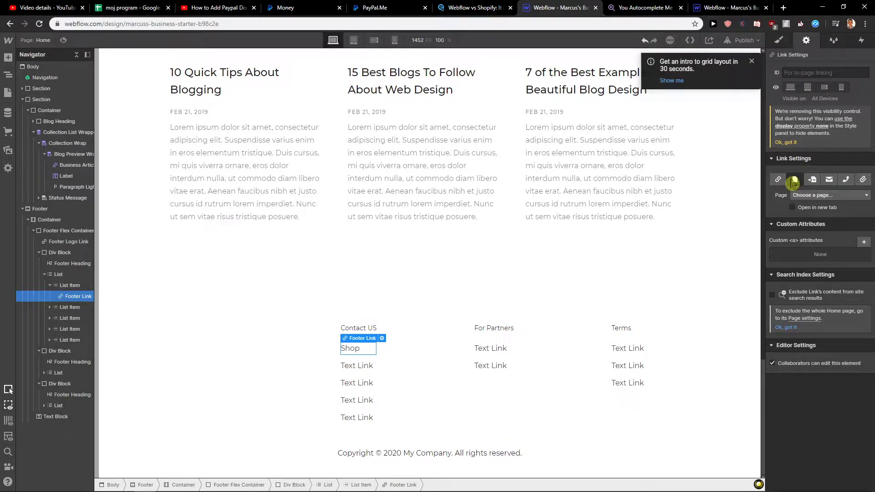
{"action": "left_click", "coordinate": [813, 196]}
{"action": "scroll", "coordinate": [830, 237], "scroll_direction": "down", "scroll_amount": 3}
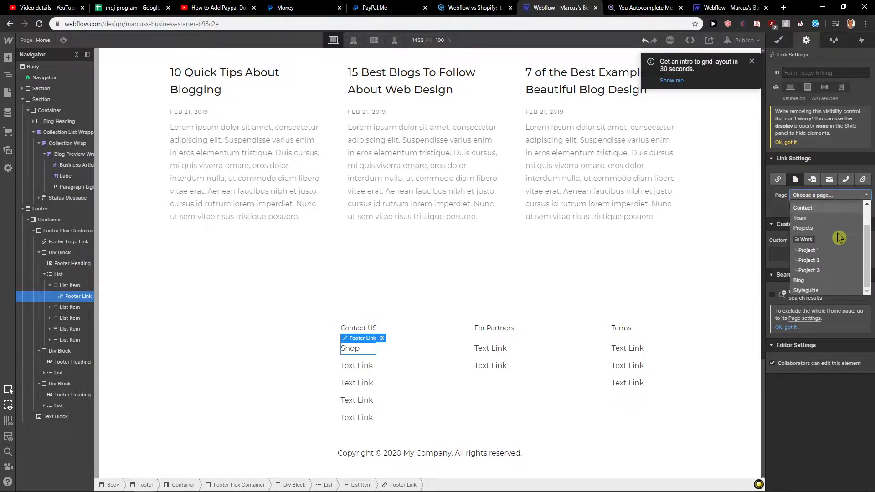
{"action": "scroll", "coordinate": [830, 248], "scroll_direction": "up", "scroll_amount": 3}
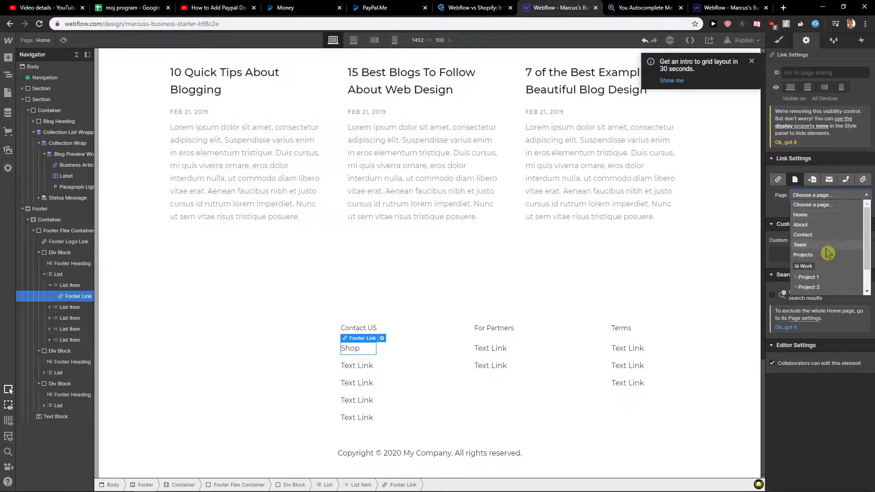
{"action": "left_click", "coordinate": [392, 365]}
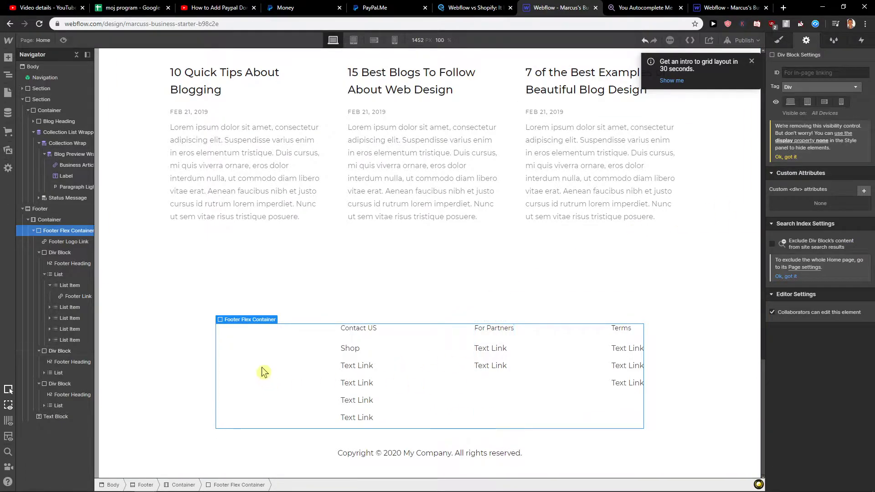
Step: Show the Add panel's Elements tab, scrolled to the Components group with Facebook and Twitter
{"action": "left_click", "coordinate": [8, 57]}
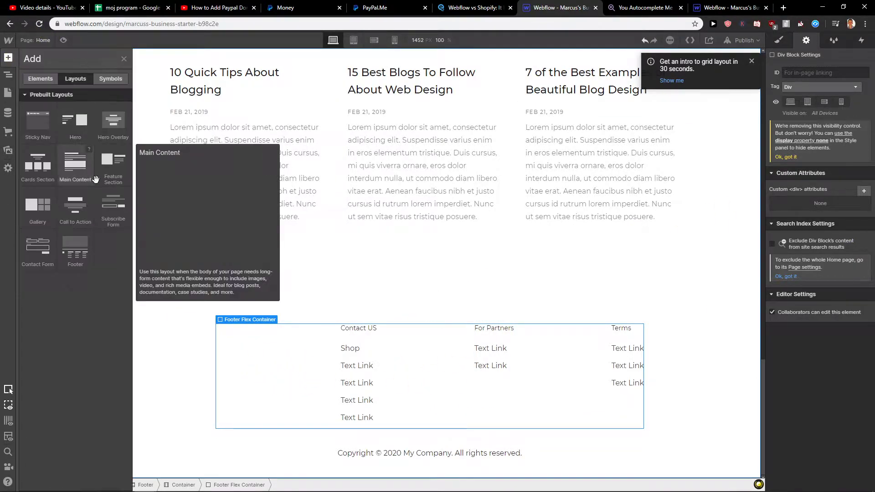
{"action": "left_click", "coordinate": [40, 79]}
{"action": "scroll", "coordinate": [84, 241], "scroll_direction": "down", "scroll_amount": 5}
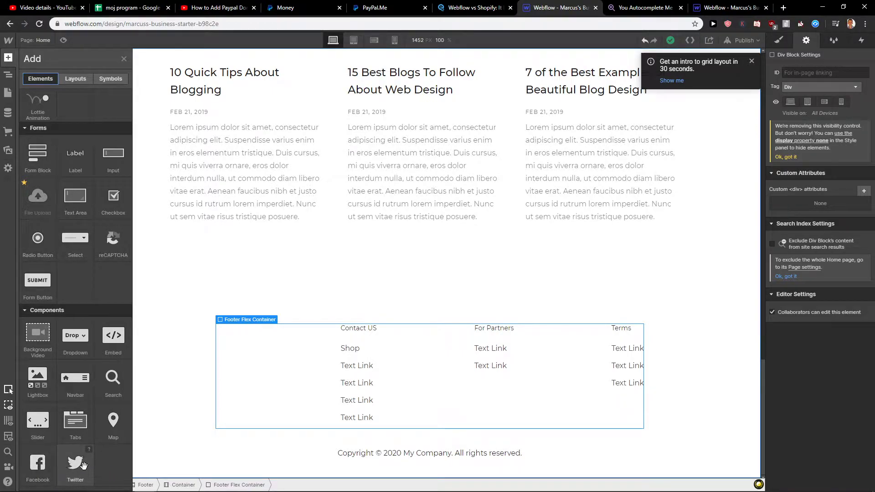
Step: Open a new browser tab beside Webflow and load elfsight.com
{"action": "left_click", "coordinate": [783, 8]}
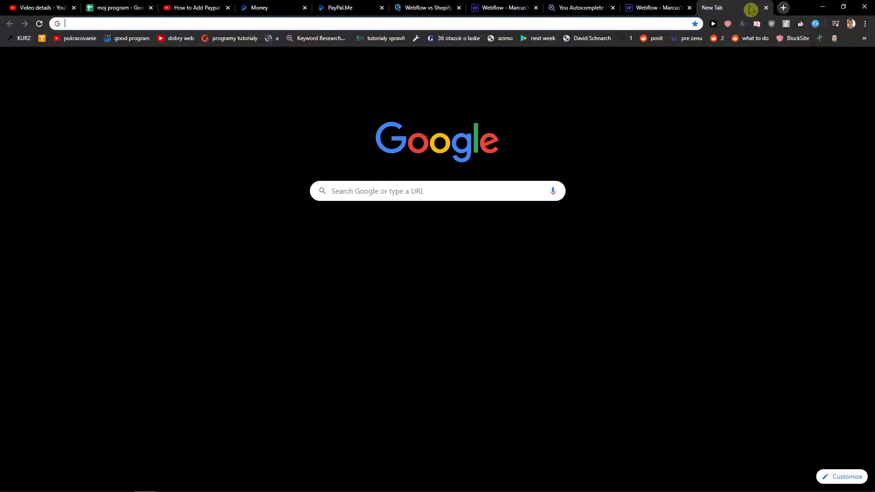
{"action": "left_click_drag", "start_coordinate": [751, 9], "coordinate": [563, 6]}
{"action": "type", "text": "elfi"}
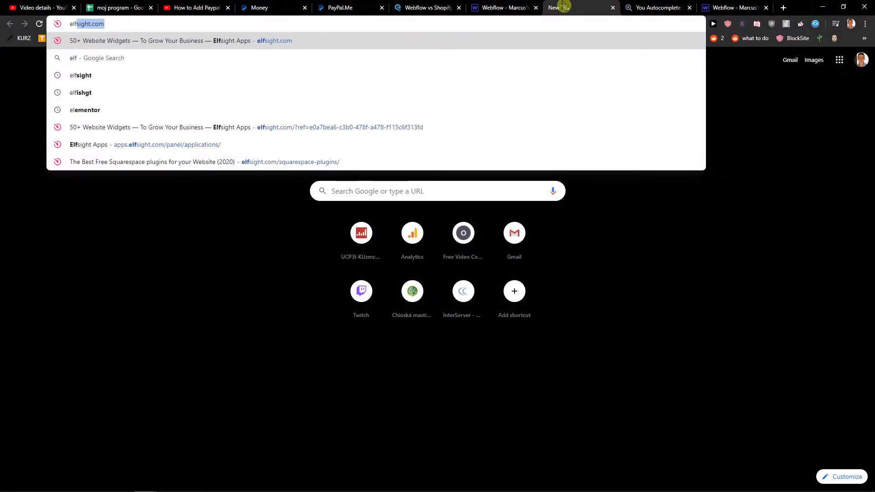
{"action": "key", "text": "BackSpace"}
{"action": "key", "text": "Down"}
{"action": "key", "text": "Down"}
{"action": "key", "text": "Down"}
{"action": "key", "text": "Down"}
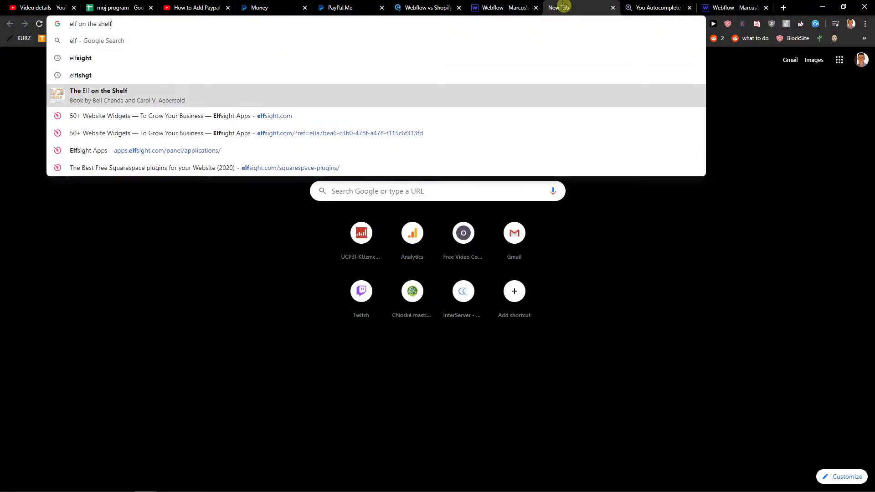
{"action": "key", "text": "Return"}
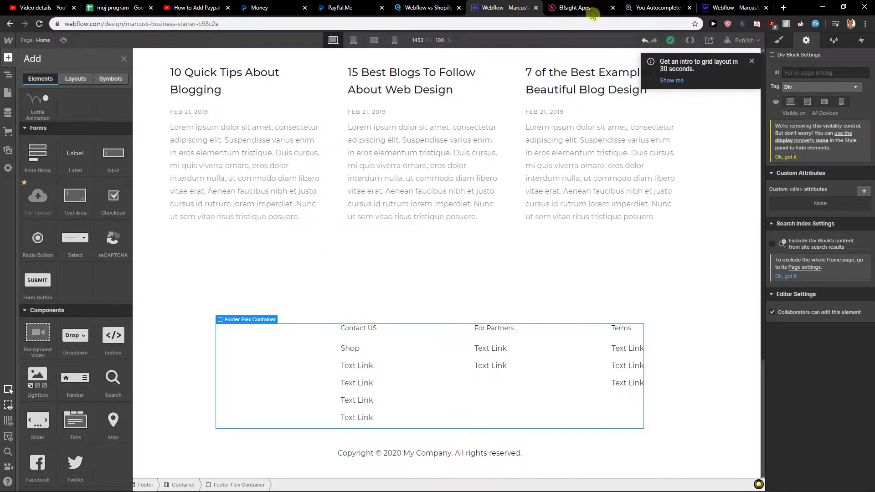
Step: Search Elfsight apps for 'social' and create a Social Media Icons widget
{"action": "left_click", "coordinate": [575, 8]}
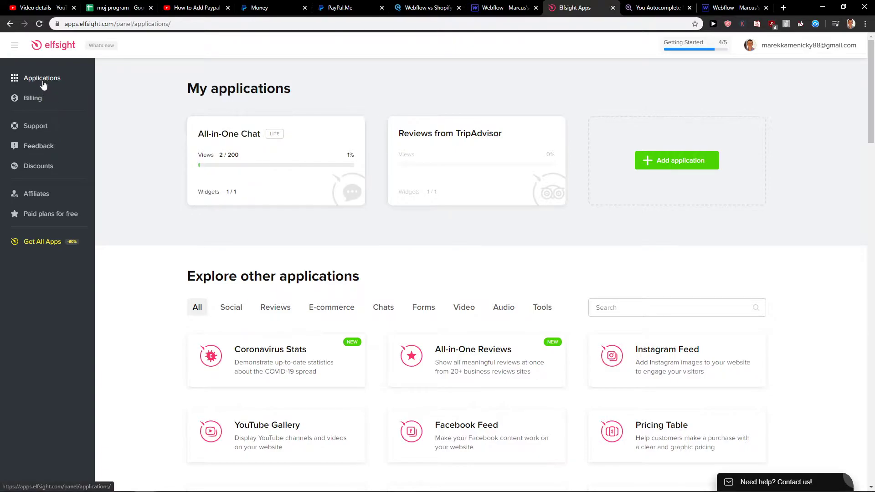
{"action": "scroll", "coordinate": [226, 211], "scroll_direction": "down", "scroll_amount": 3}
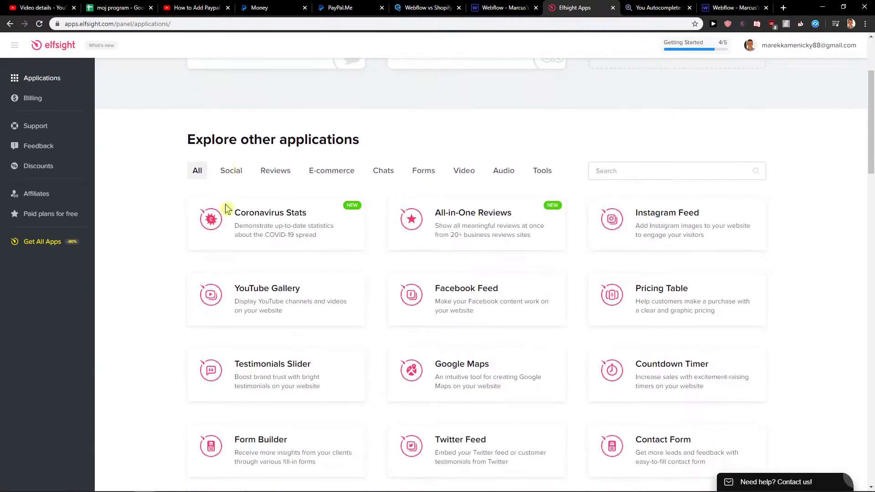
{"action": "scroll", "coordinate": [162, 230], "scroll_direction": "down", "scroll_amount": 1}
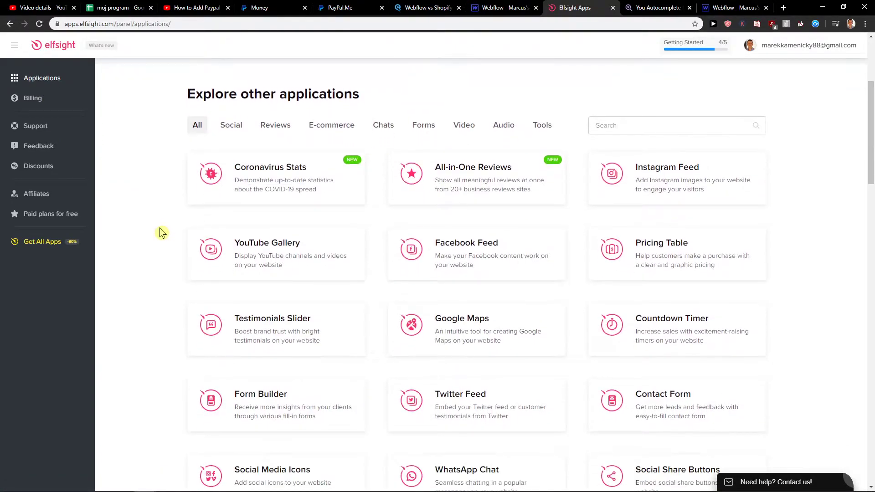
{"action": "left_click", "coordinate": [692, 126]}
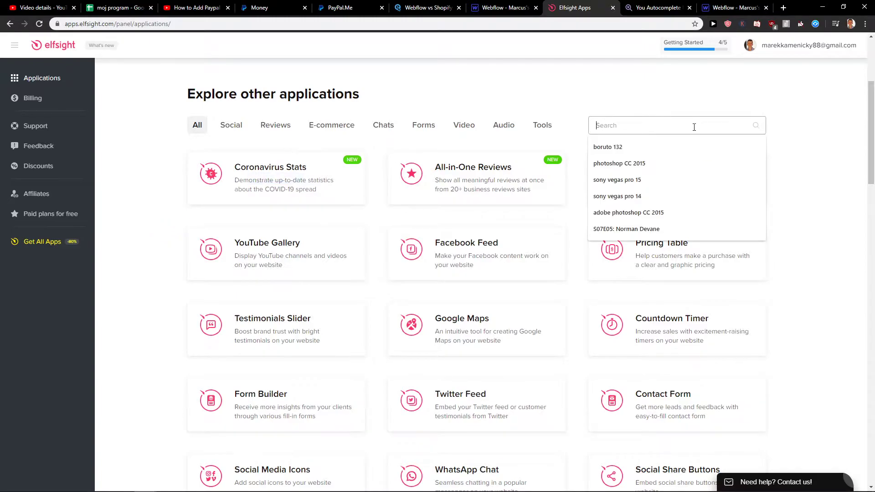
{"action": "type", "text": "social"}
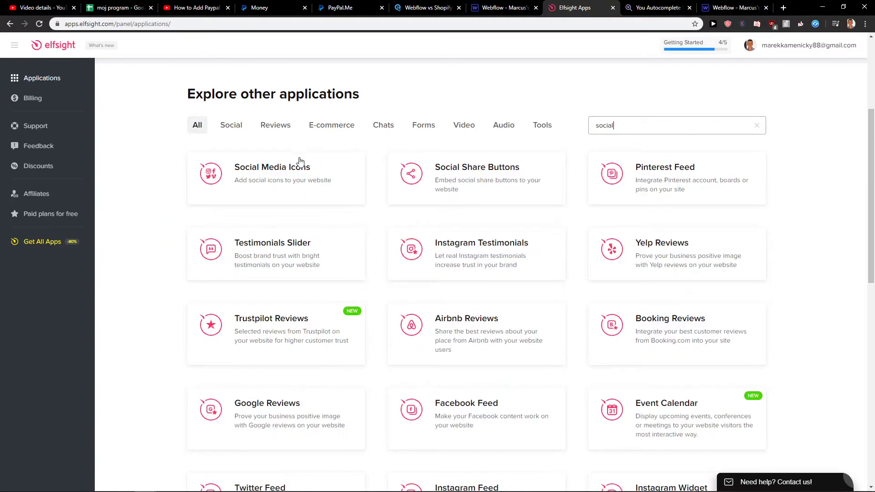
{"action": "left_click", "coordinate": [310, 194]}
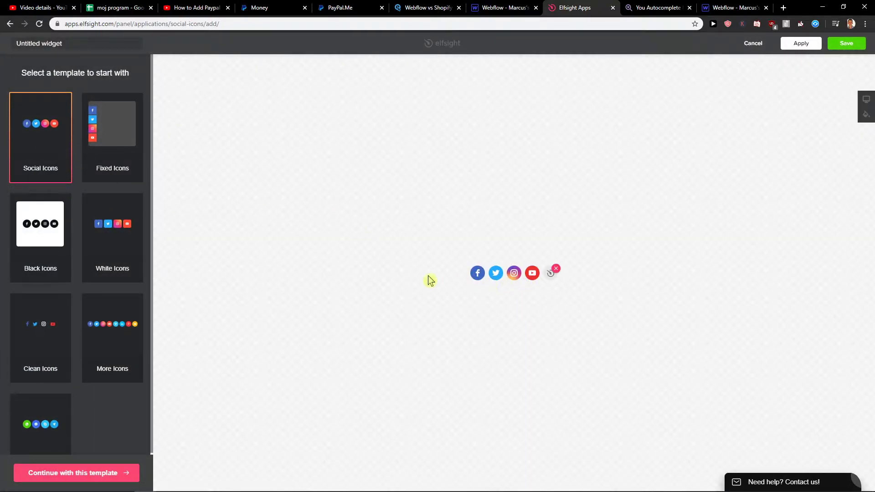
Step: Use the Social Icons template and set the layout's icon size to 40px
{"action": "left_click", "coordinate": [107, 471]}
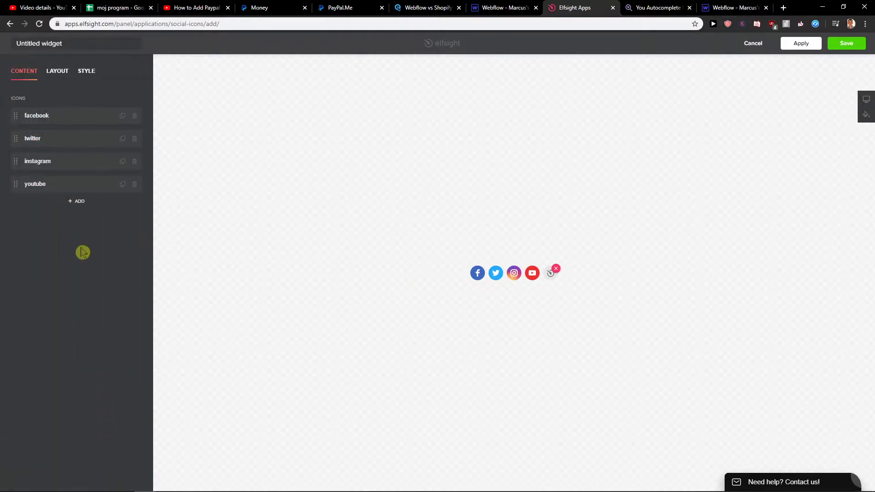
{"action": "left_click", "coordinate": [59, 72]}
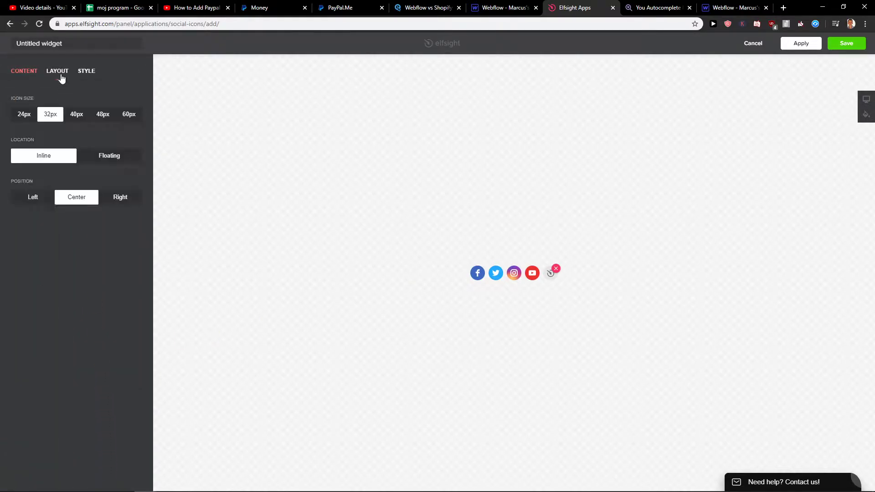
{"action": "left_click", "coordinate": [86, 116]}
{"action": "left_click", "coordinate": [105, 116]}
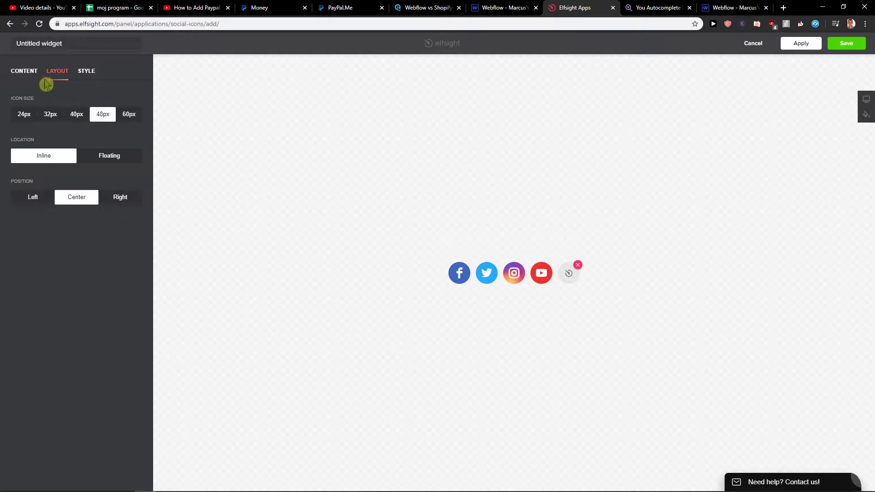
{"action": "left_click", "coordinate": [82, 114]}
Step: Check the facebook icon's link settings, then save the widget
{"action": "left_click", "coordinate": [18, 72]}
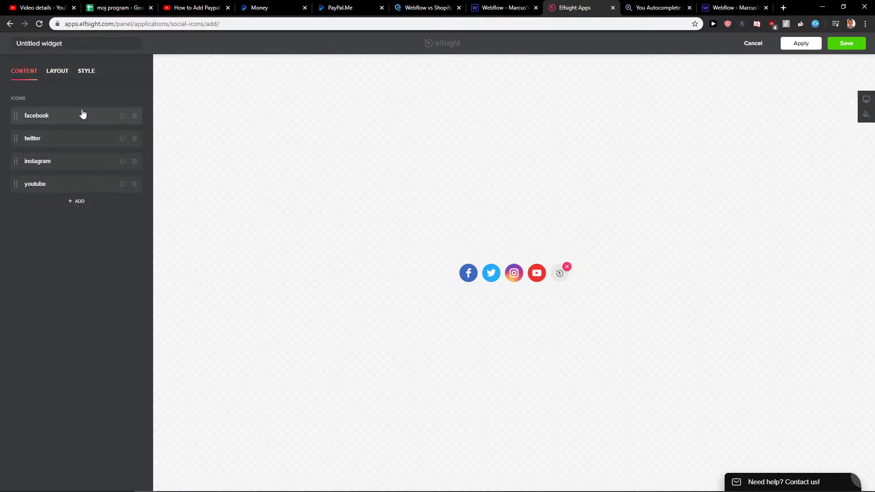
{"action": "left_click", "coordinate": [82, 114]}
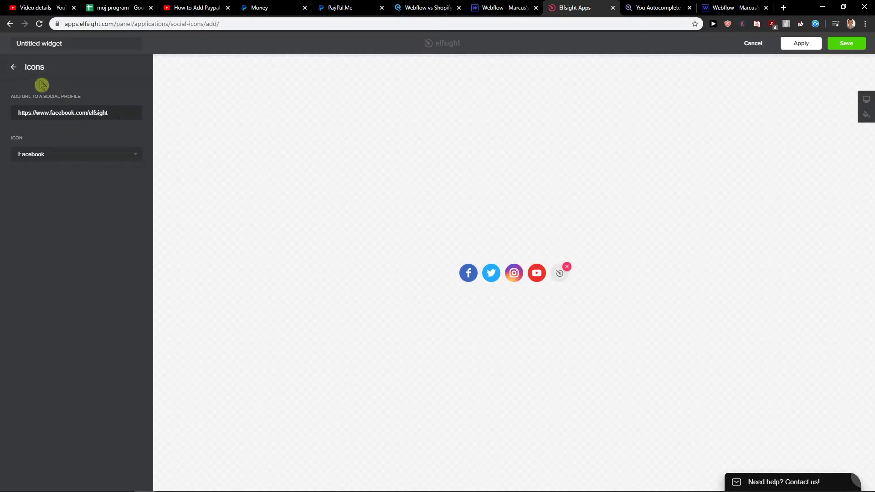
{"action": "left_click", "coordinate": [14, 67]}
{"action": "left_click", "coordinate": [852, 45]}
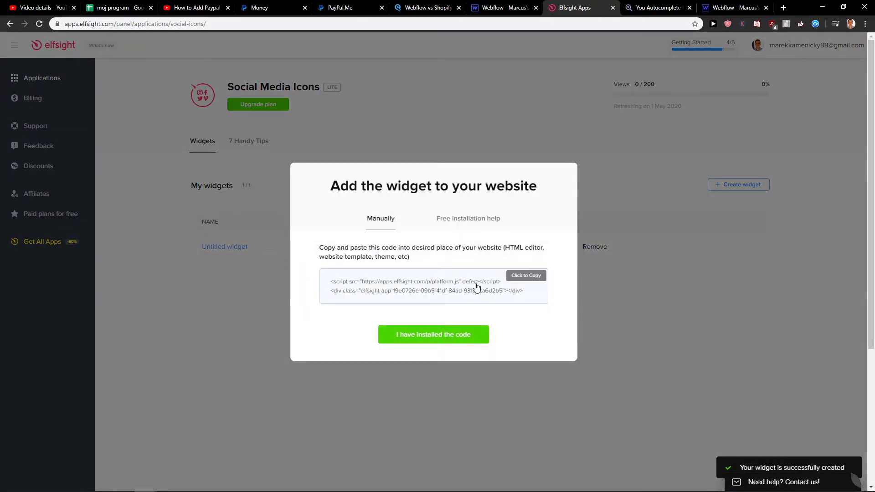
Step: Close the embed dialog and compare Single App and All Apps Pack pricing plans
{"action": "left_click", "coordinate": [665, 246]}
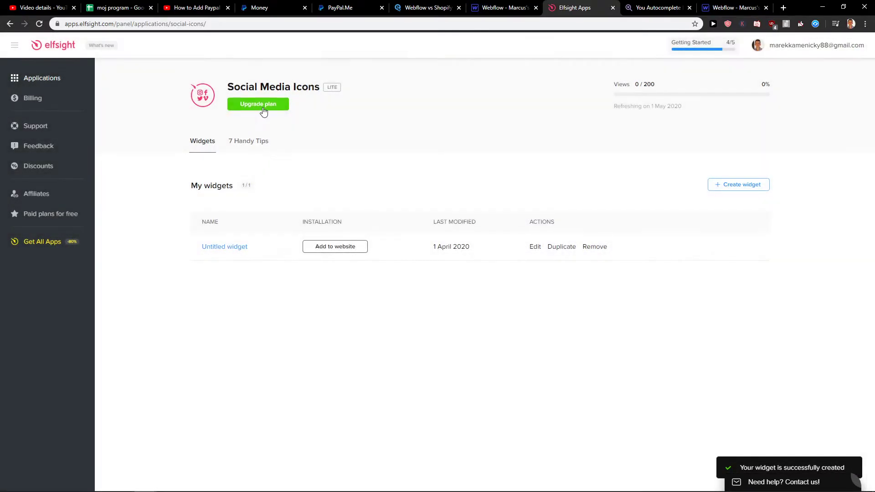
{"action": "left_click", "coordinate": [263, 112]}
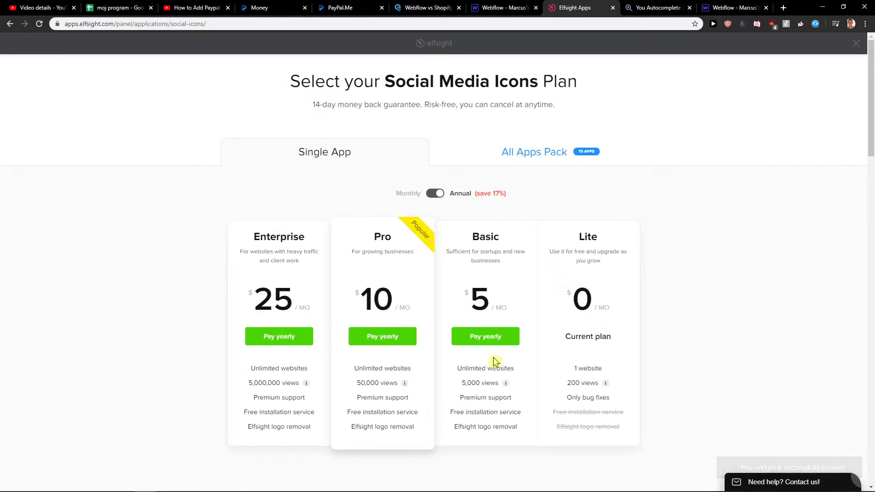
{"action": "left_click", "coordinate": [512, 160]}
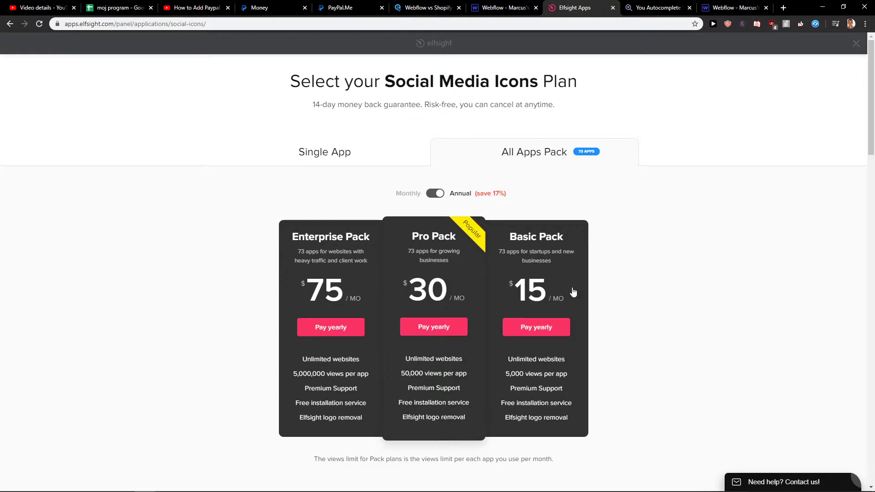
{"action": "left_click", "coordinate": [338, 154]}
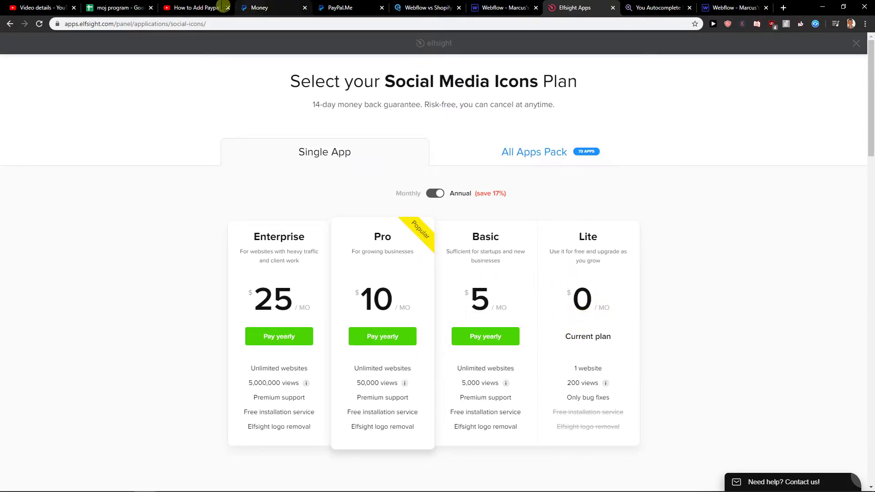
Step: Add an HTML Embed at the footer's end containing the pasted Elfsight code, and save it
{"action": "left_click", "coordinate": [493, 7]}
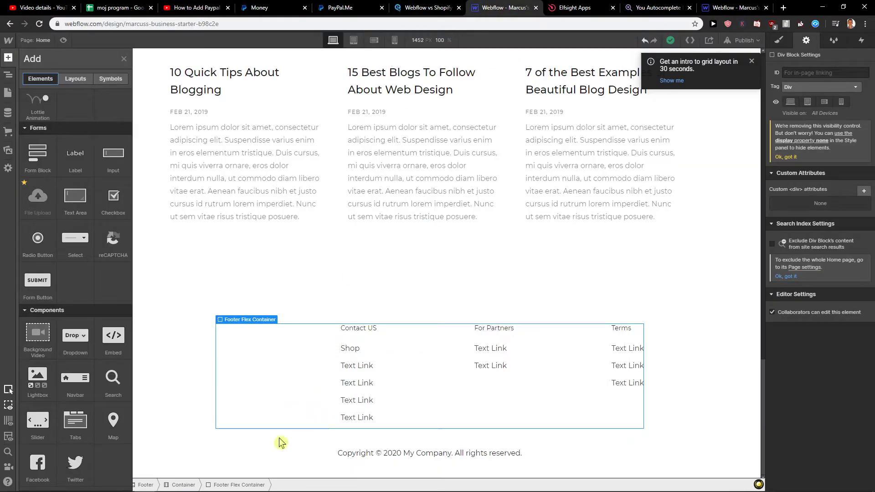
{"action": "left_click", "coordinate": [8, 75]}
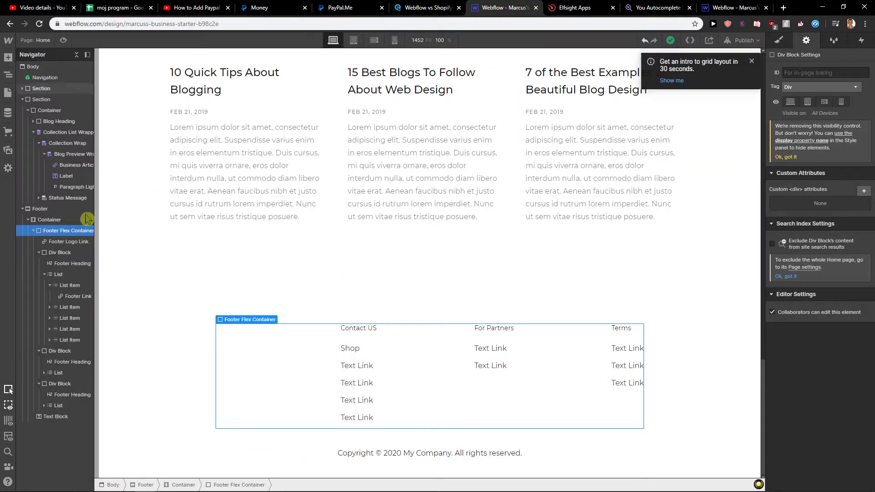
{"action": "left_click", "coordinate": [8, 58]}
{"action": "scroll", "coordinate": [101, 205], "scroll_direction": "down", "scroll_amount": 15}
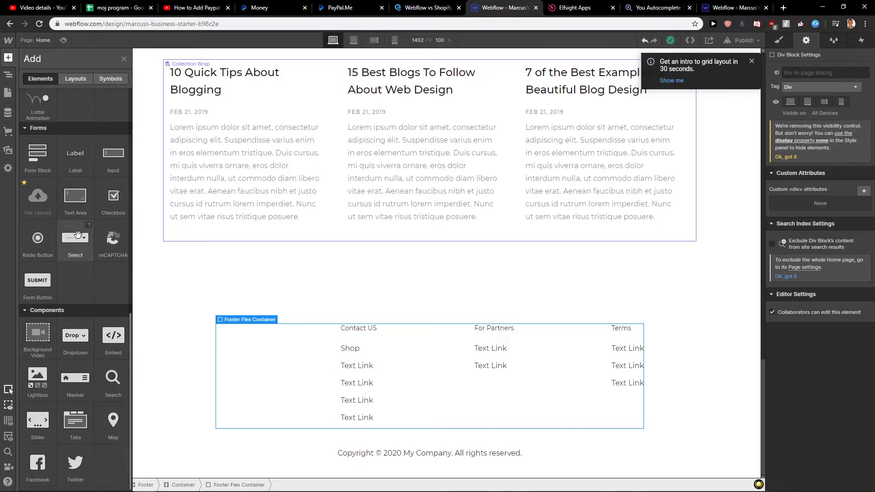
{"action": "left_click_drag", "start_coordinate": [113, 339], "coordinate": [277, 466]}
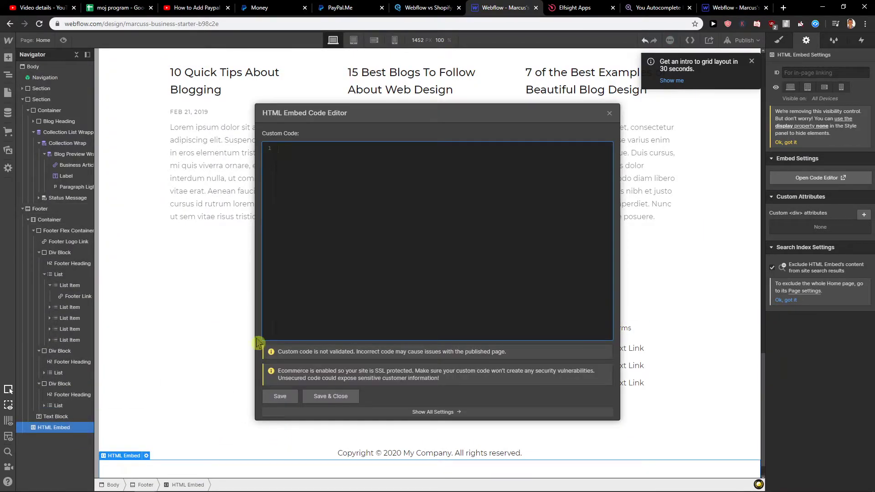
{"action": "type", "text": "<script src=\"https://apps.elfsight.com/p/platform.js\" defer></script> <div class=\"elfsight-app-19e0726e-09b5-41df-84ad-931b3ca6d2b5\"></div>"}
{"action": "left_click", "coordinate": [279, 396]}
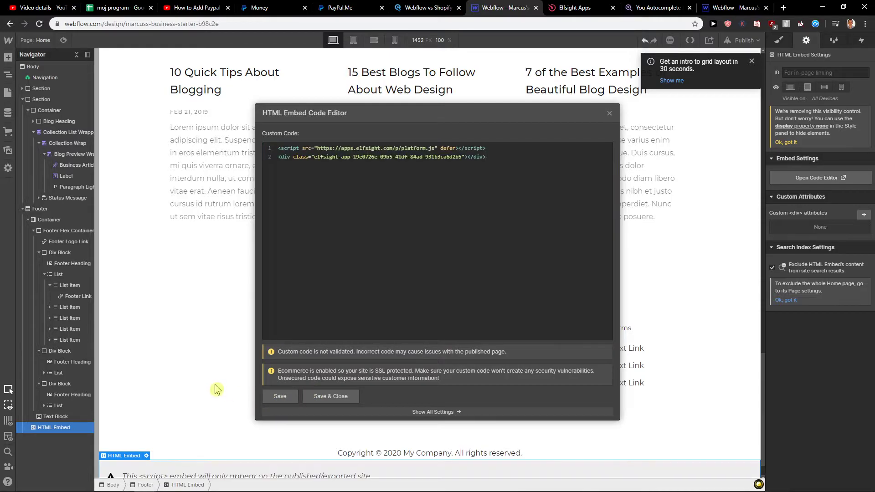
{"action": "left_click", "coordinate": [610, 114]}
Step: Publish the site to its webflow.io domain
{"action": "scroll", "coordinate": [428, 264], "scroll_direction": "down", "scroll_amount": 1}
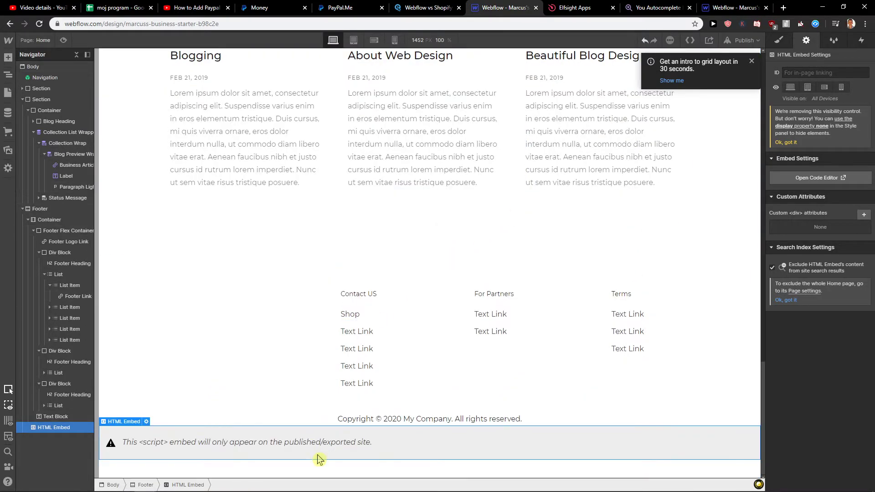
{"action": "left_click", "coordinate": [742, 41]}
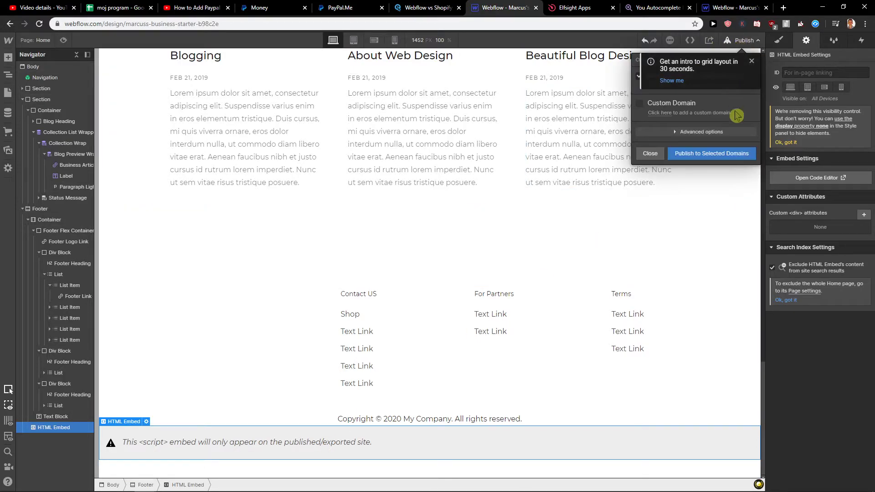
{"action": "left_click", "coordinate": [711, 153]}
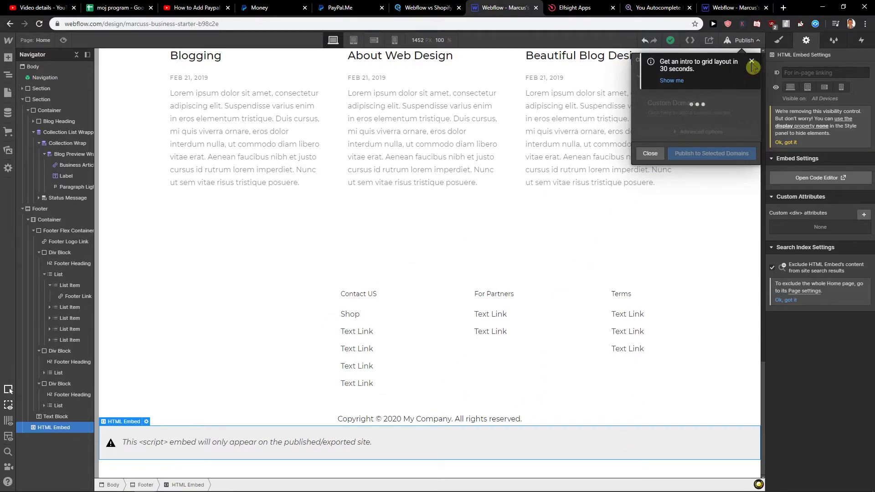
{"action": "left_click", "coordinate": [751, 62]}
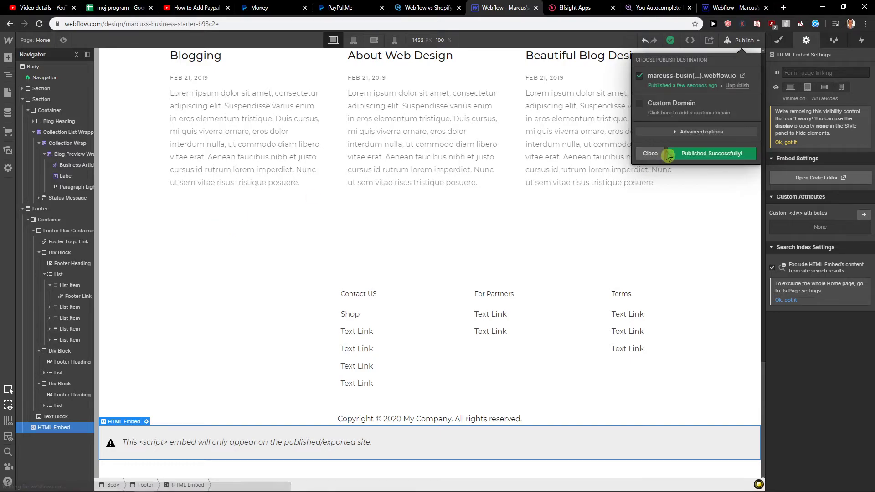
Step: View the live site's footer to check the social icons, then return to the Designer
{"action": "left_click", "coordinate": [742, 78]}
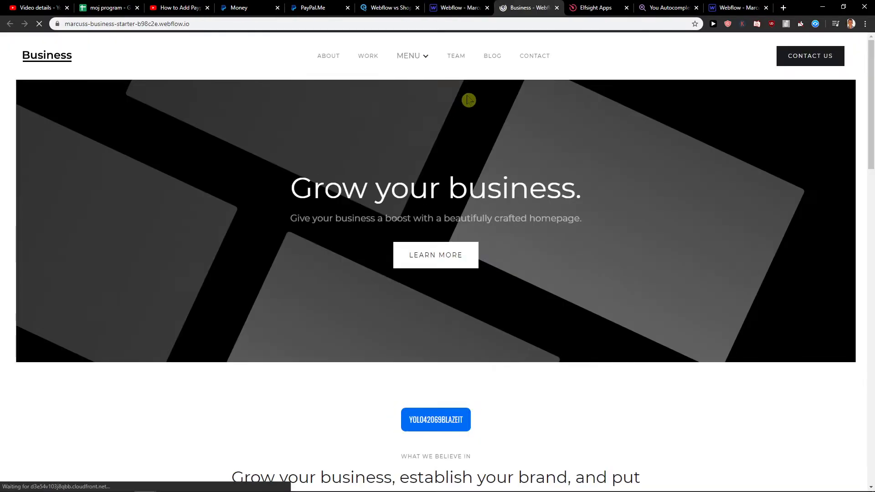
{"action": "scroll", "coordinate": [469, 137], "scroll_direction": "down", "scroll_amount": 15}
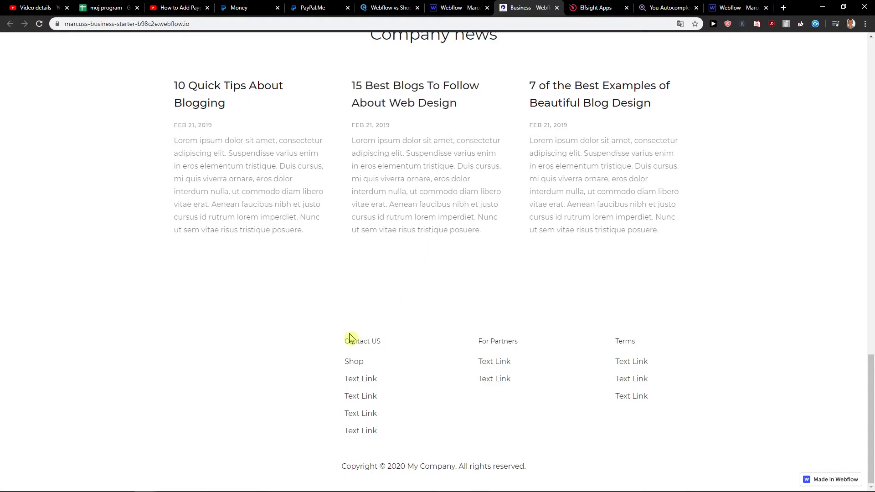
{"action": "scroll", "coordinate": [351, 324], "scroll_direction": "down", "scroll_amount": 1}
{"action": "left_click", "coordinate": [398, 463]}
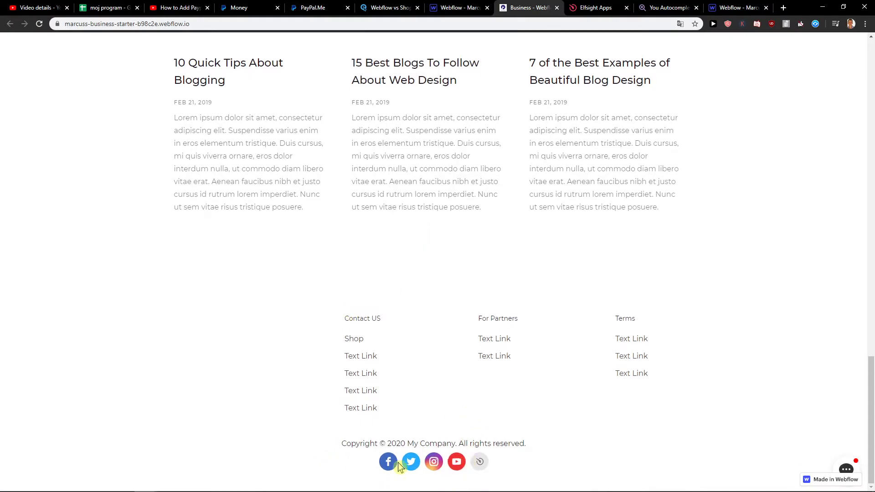
{"action": "left_click", "coordinate": [457, 7]}
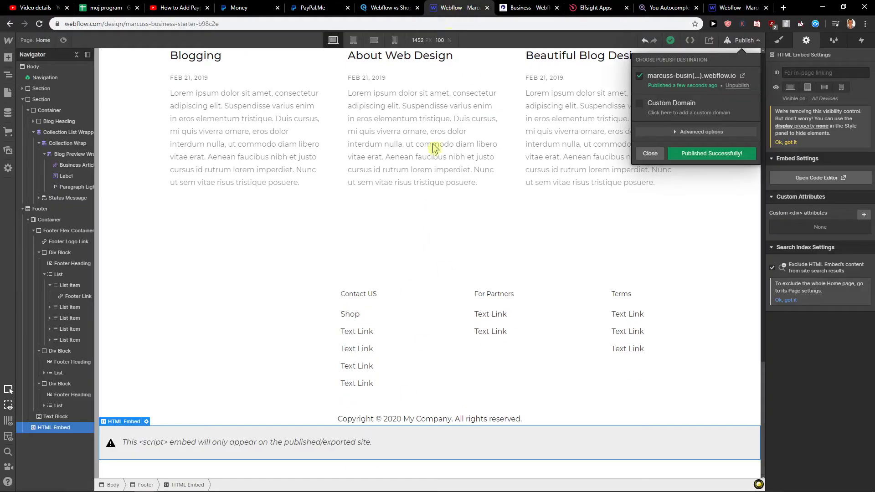
Step: Move the social-icons embed above the copyright text in the Navigator and republish the site
{"action": "left_click", "coordinate": [374, 419]}
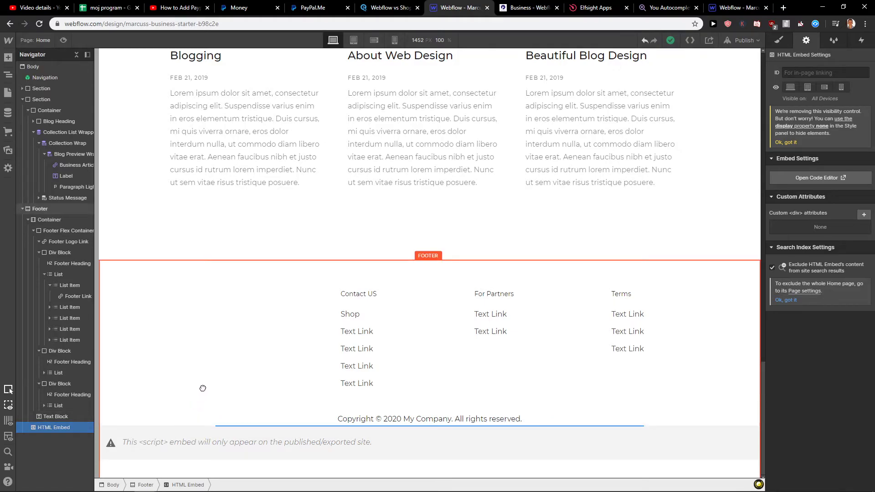
{"action": "left_click_drag", "start_coordinate": [203, 388], "coordinate": [249, 410]}
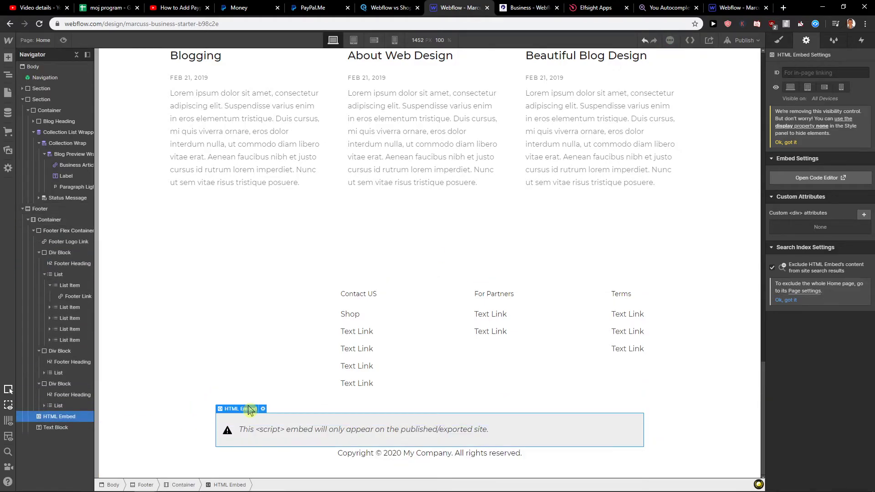
{"action": "left_click", "coordinate": [742, 40]}
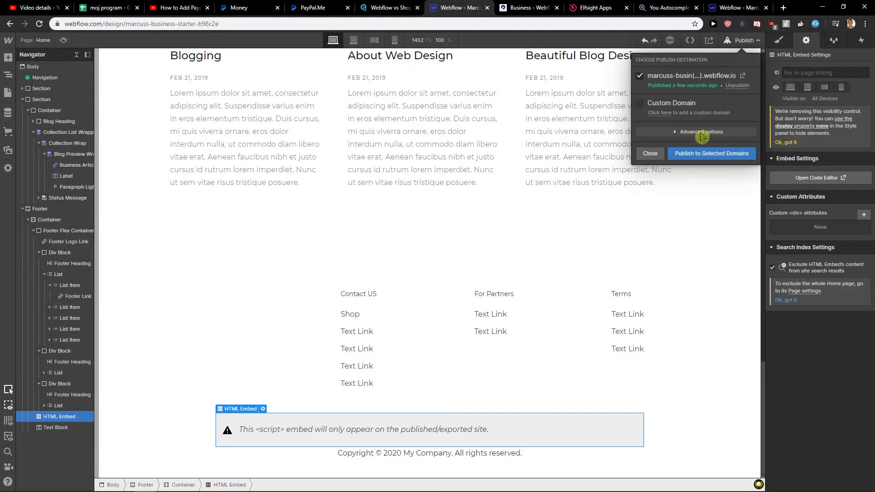
{"action": "left_click", "coordinate": [696, 155]}
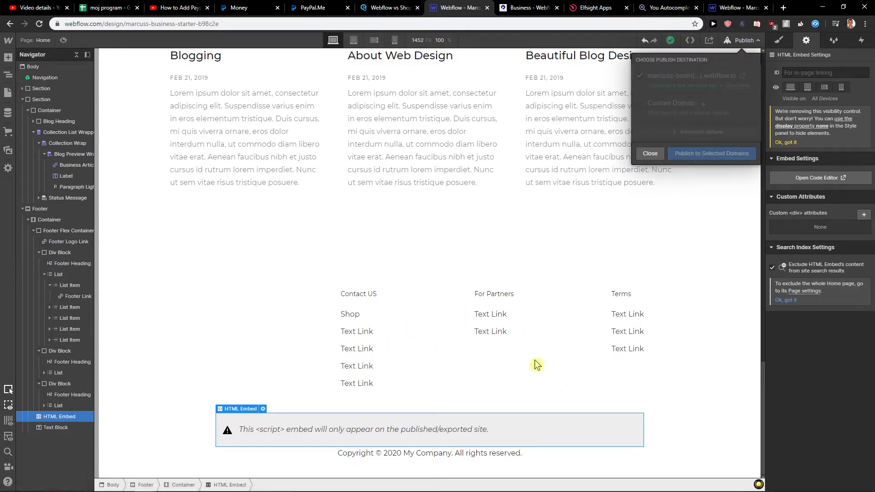
{"action": "left_click", "coordinate": [240, 294]}
Step: Give the footer section a light grey #ededed background color
{"action": "left_click", "coordinate": [223, 323]}
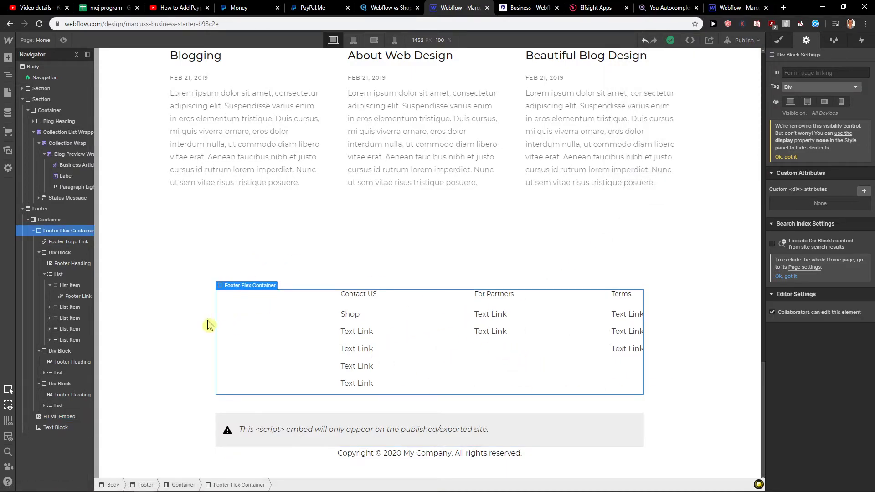
{"action": "left_click", "coordinate": [208, 324]}
{"action": "left_click", "coordinate": [779, 41]}
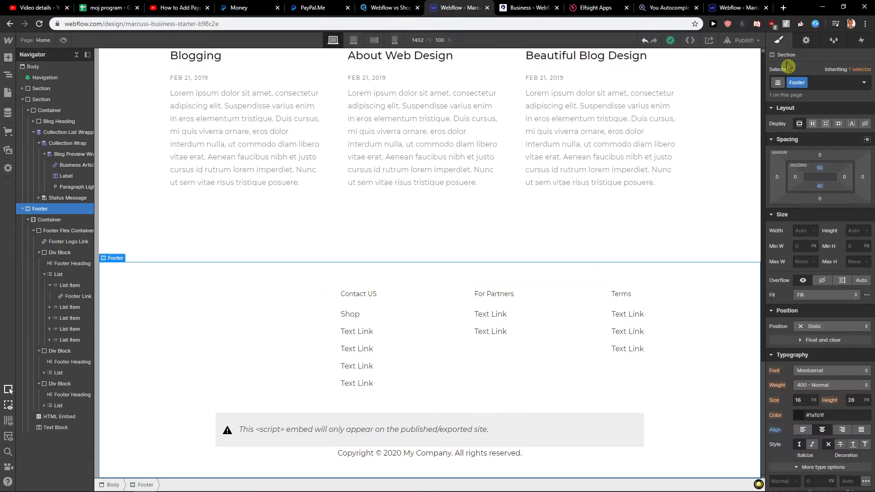
{"action": "scroll", "coordinate": [825, 185], "scroll_direction": "down", "scroll_amount": 6}
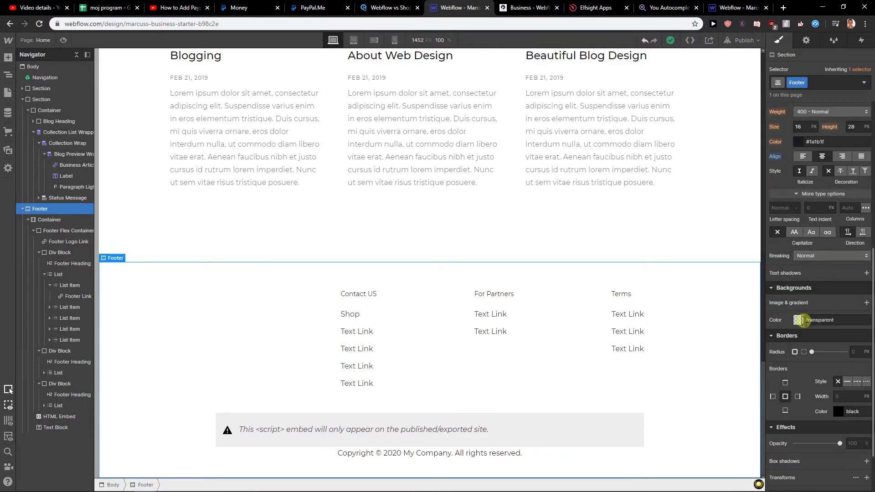
{"action": "left_click", "coordinate": [799, 319]}
{"action": "left_click_drag", "start_coordinate": [776, 355], "coordinate": [769, 336]}
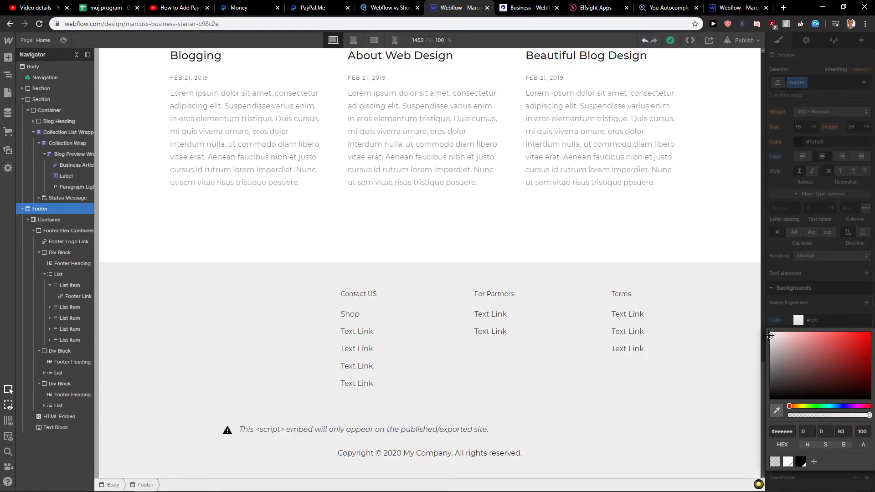
{"action": "left_click", "coordinate": [659, 437]}
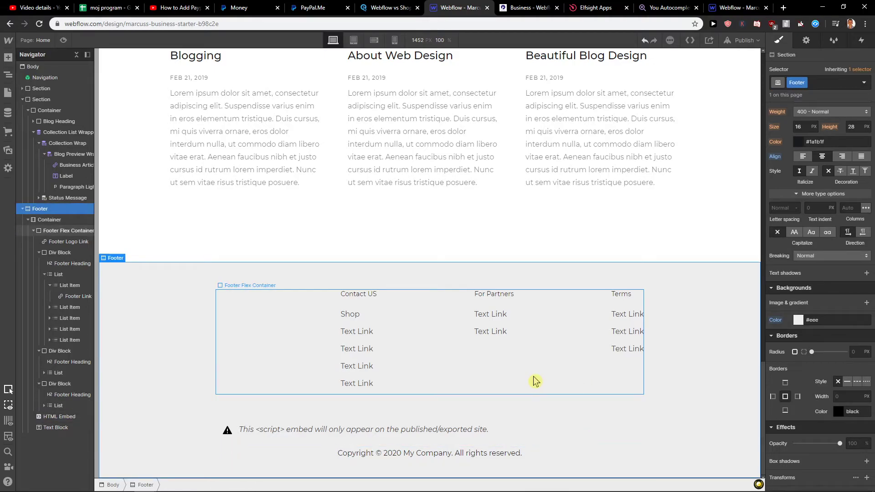
Step: Republish the site with the grey footer to its webflow.io domain
{"action": "left_click", "coordinate": [528, 430]}
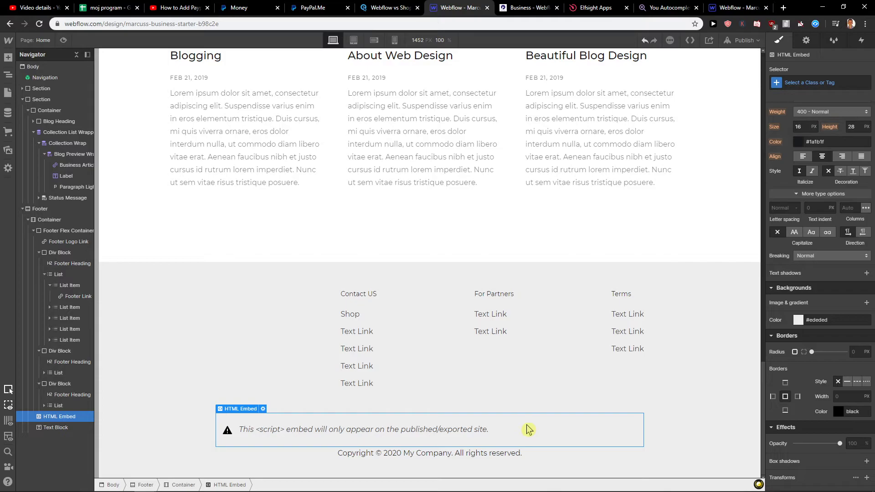
{"action": "left_click", "coordinate": [742, 40]}
{"action": "left_click", "coordinate": [704, 158]}
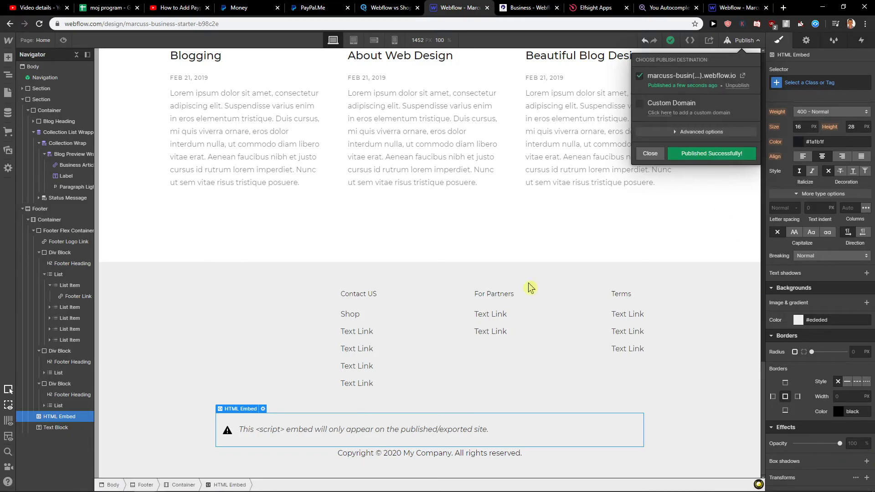
Step: Check the live grey footer's social icons above the copyright, then return to the Designer
{"action": "left_click", "coordinate": [741, 77]}
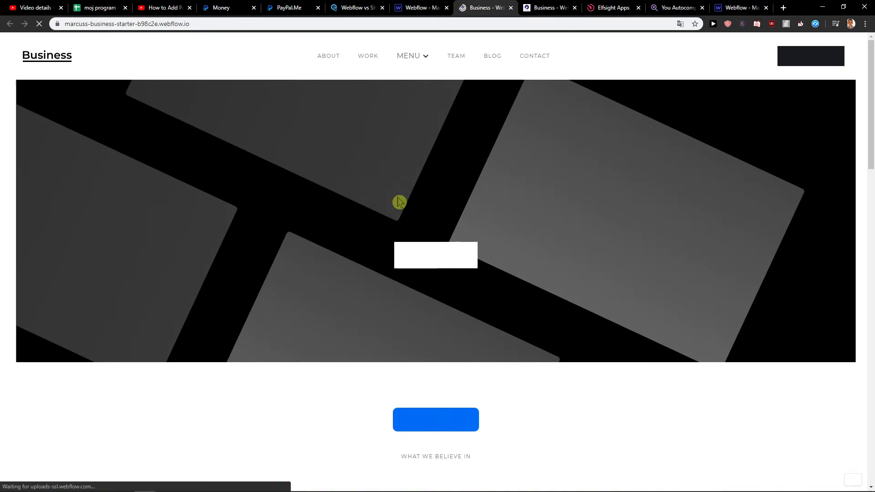
{"action": "scroll", "coordinate": [400, 211], "scroll_direction": "down", "scroll_amount": 15}
{"action": "scroll", "coordinate": [403, 231], "scroll_direction": "down", "scroll_amount": 5}
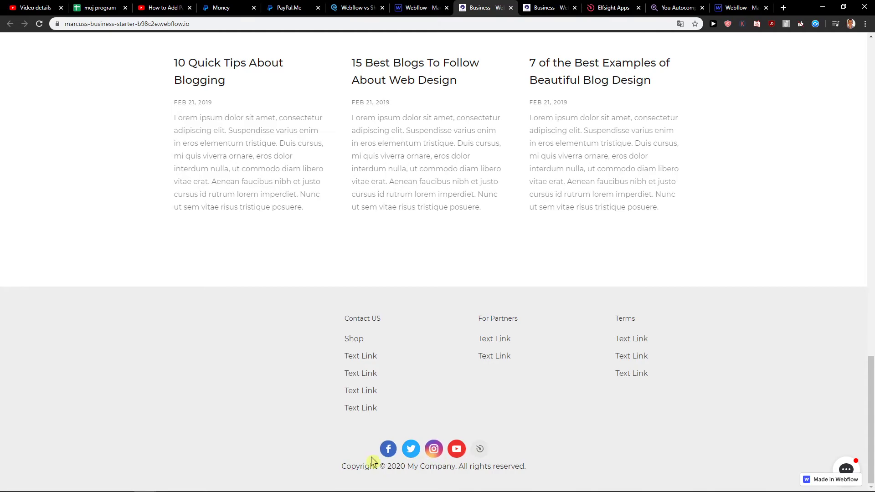
{"action": "left_click", "coordinate": [436, 7]}
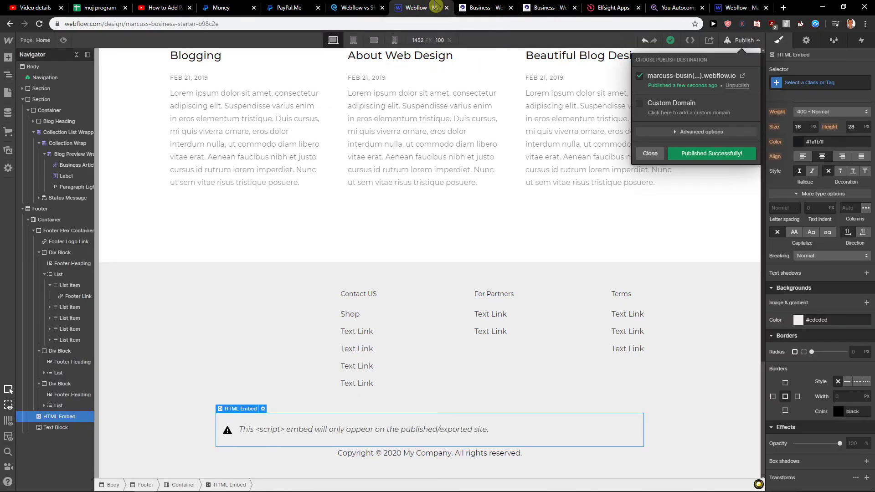
Step: Give the social-icons embed (class HTML Embed 2) a 21 px bottom margin
{"action": "left_click", "coordinate": [587, 470]}
{"action": "scroll", "coordinate": [820, 164], "scroll_direction": "up", "scroll_amount": 5}
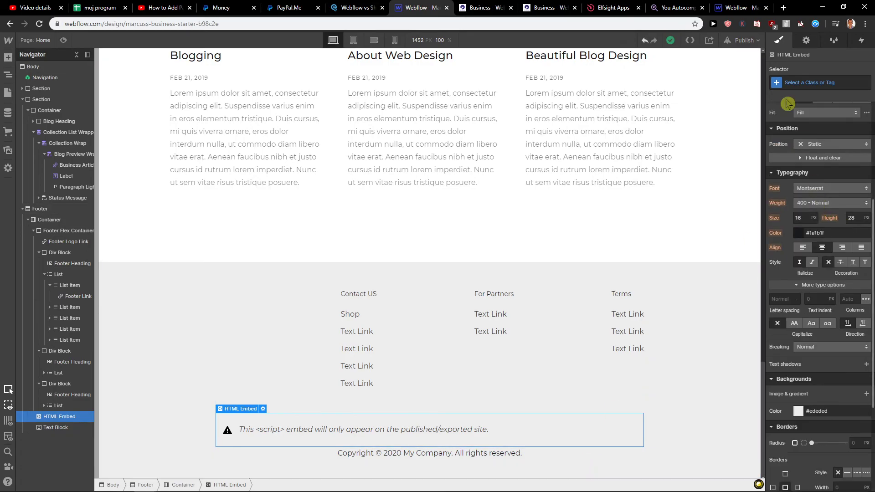
{"action": "scroll", "coordinate": [840, 165], "scroll_direction": "up", "scroll_amount": 2}
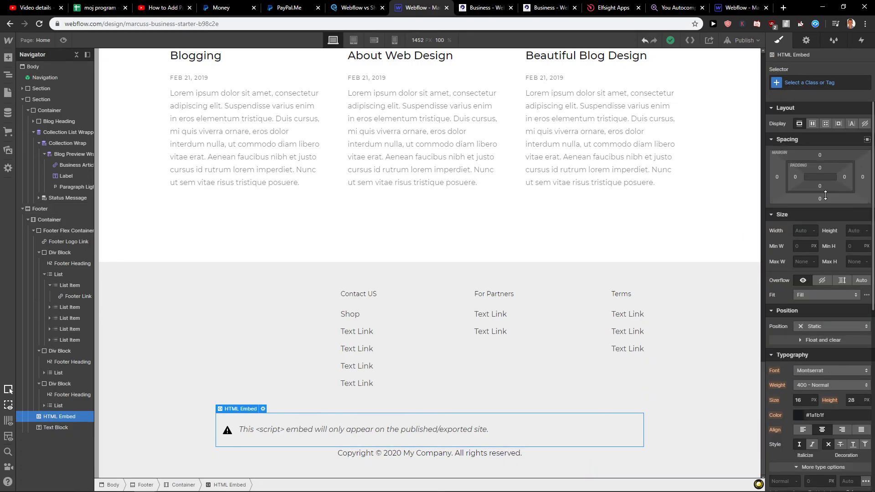
{"action": "left_click_drag", "start_coordinate": [819, 198], "coordinate": [824, 208]}
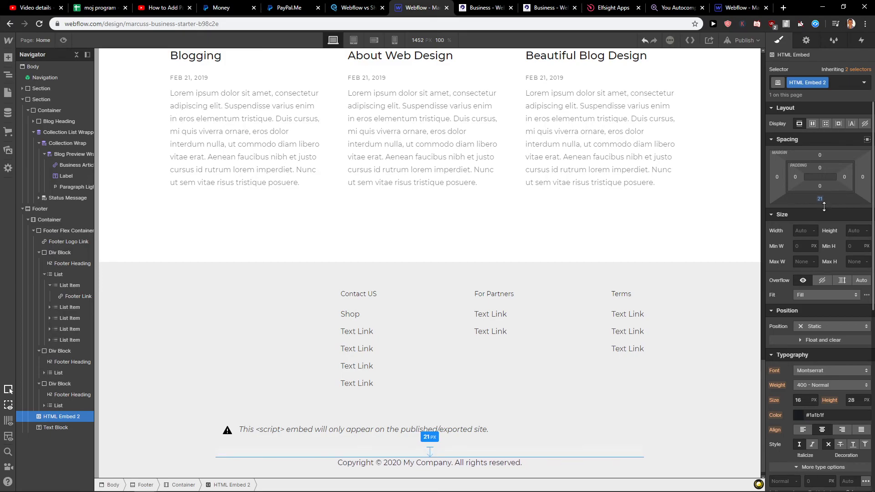
{"action": "left_click", "coordinate": [586, 330]}
{"action": "left_click", "coordinate": [672, 347]}
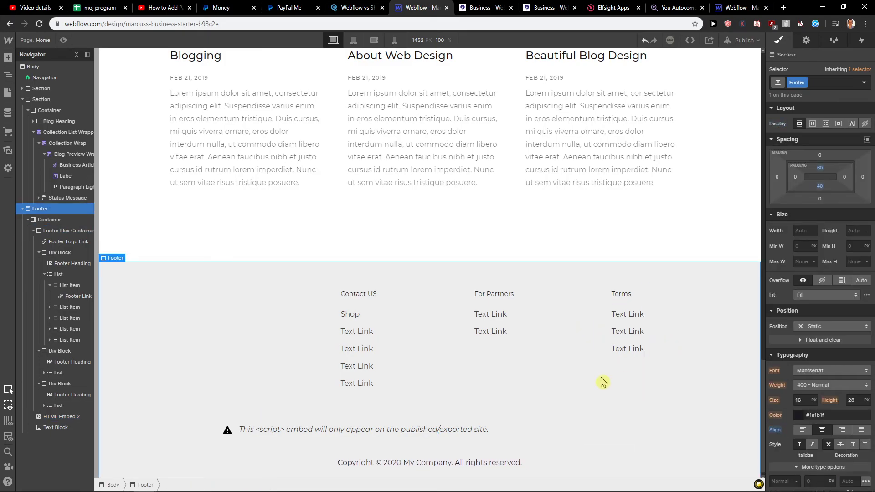
{"action": "left_click", "coordinate": [540, 439]}
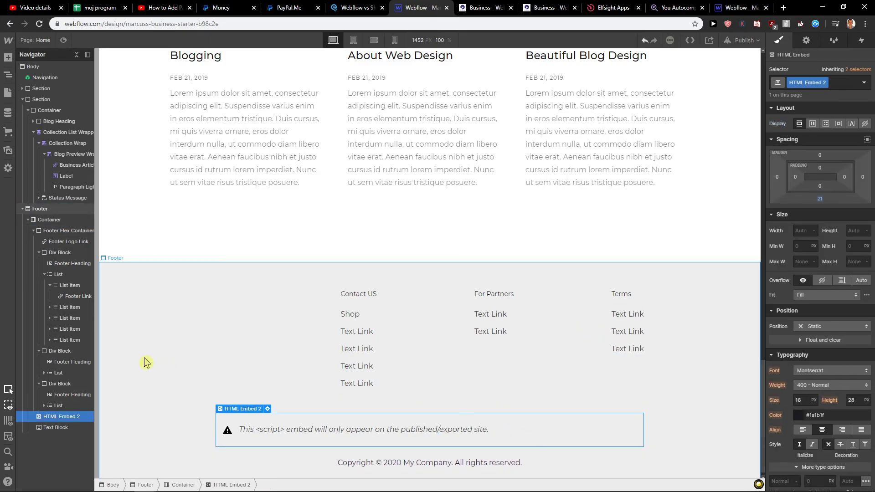